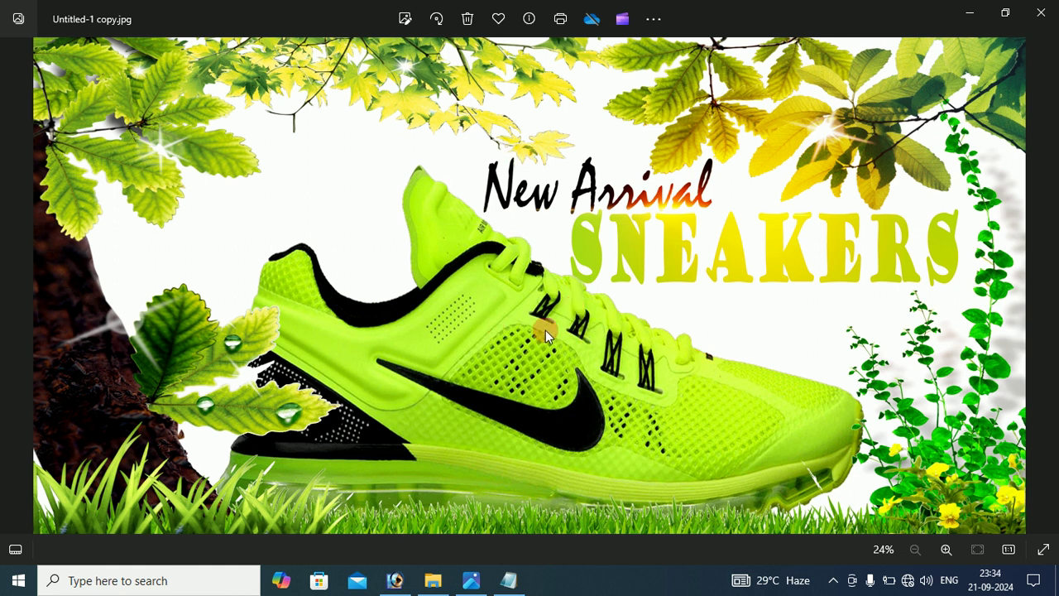
Switch from the Photos preview of the finished banner to shoe.psd in Photoshop.
click(396, 580)
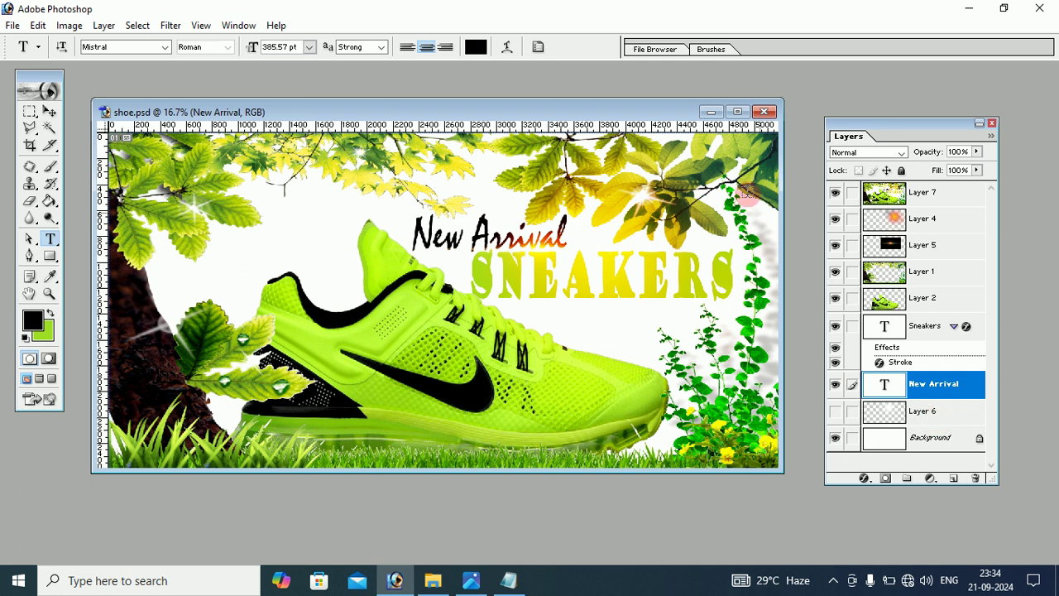
Create a new 72 × 36 inch, 72 ppi RGB Color document with a white background.
click(712, 113)
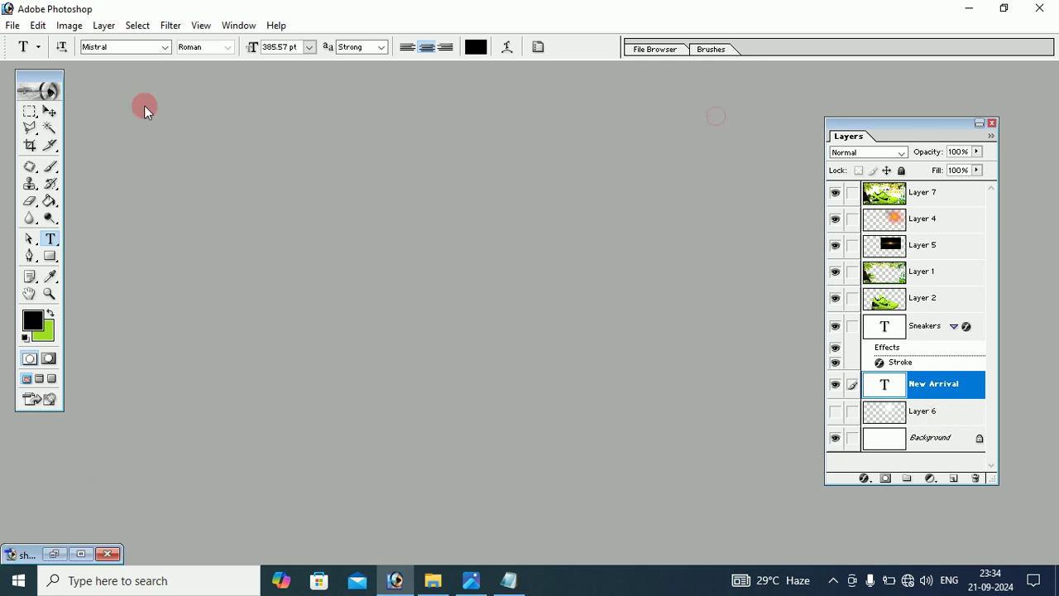
click(13, 25)
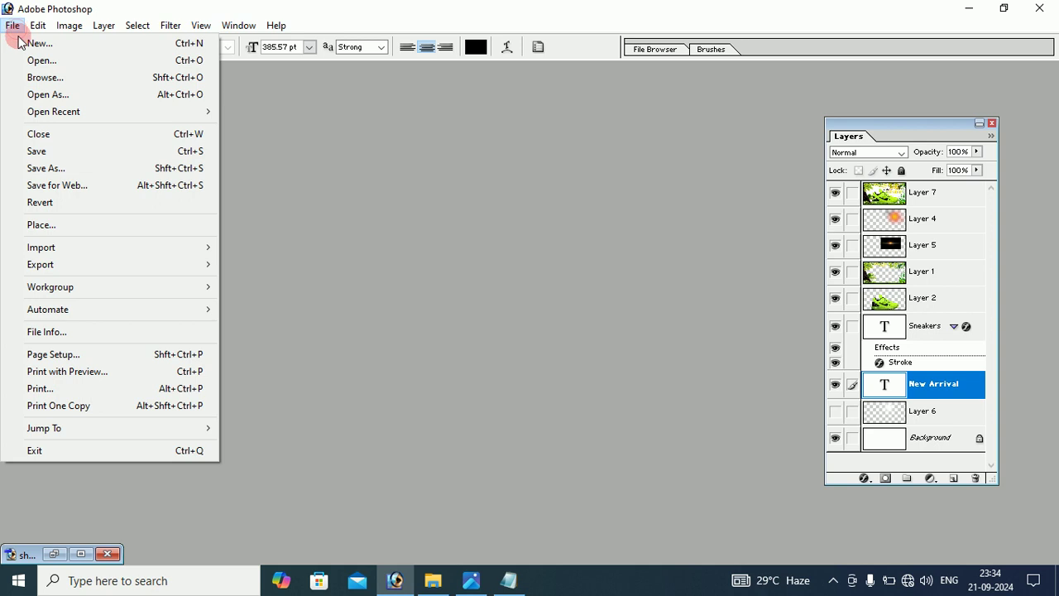
click(20, 42)
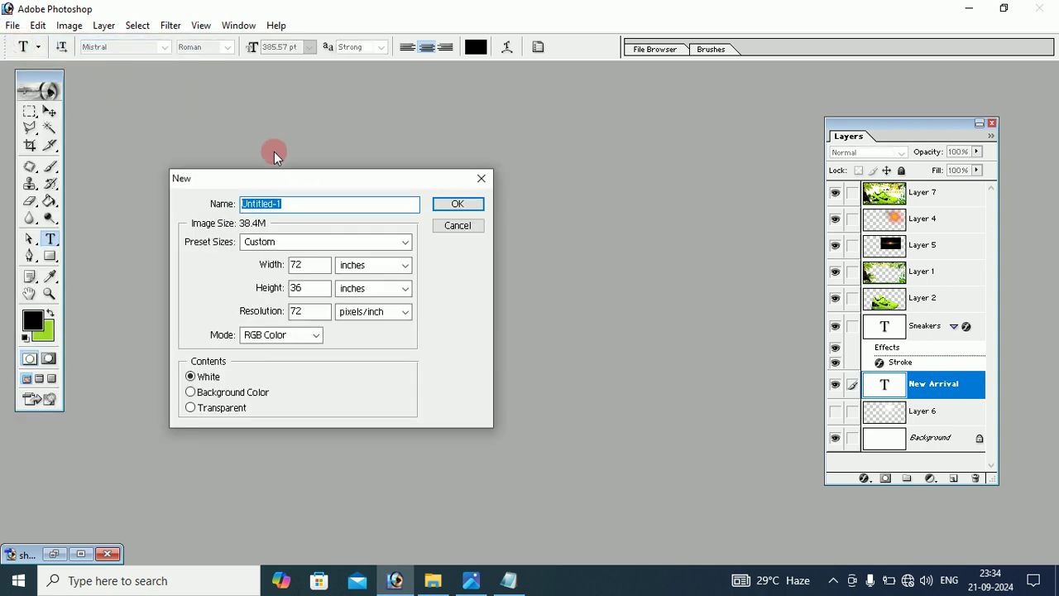
drag(303, 177, 293, 83)
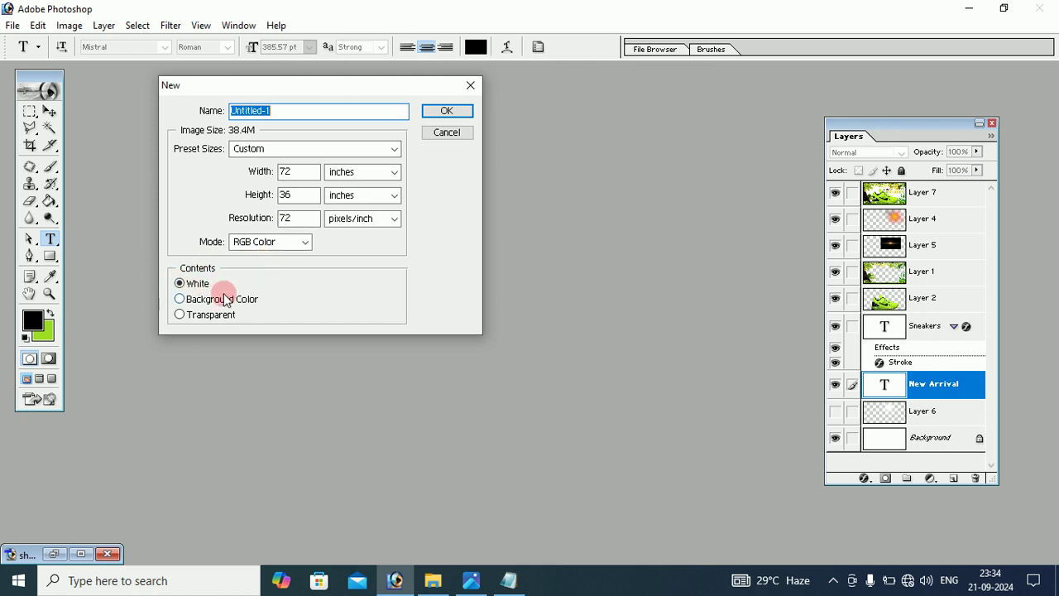
click(268, 246)
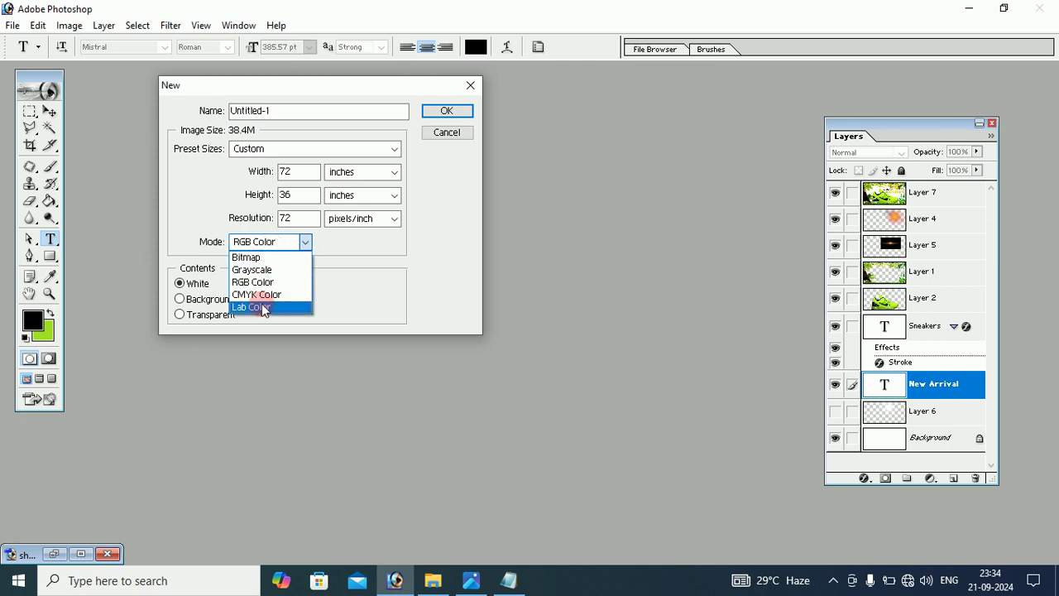
click(264, 283)
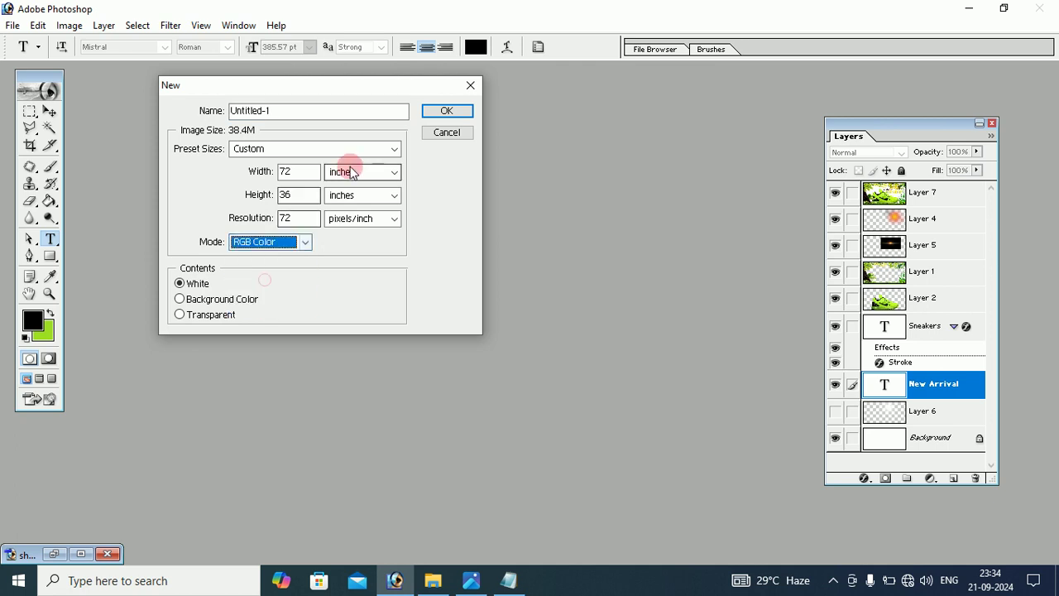
click(447, 111)
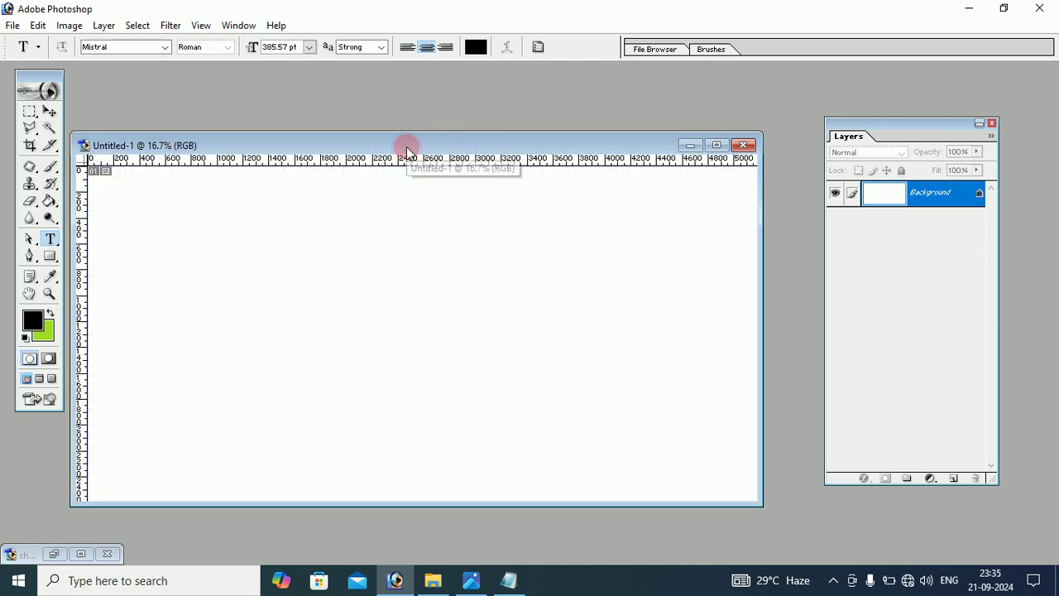
Open pngegg - 2024-09-09T143000.431.png from the for upload > snikkers folder.
drag(406, 152, 405, 101)
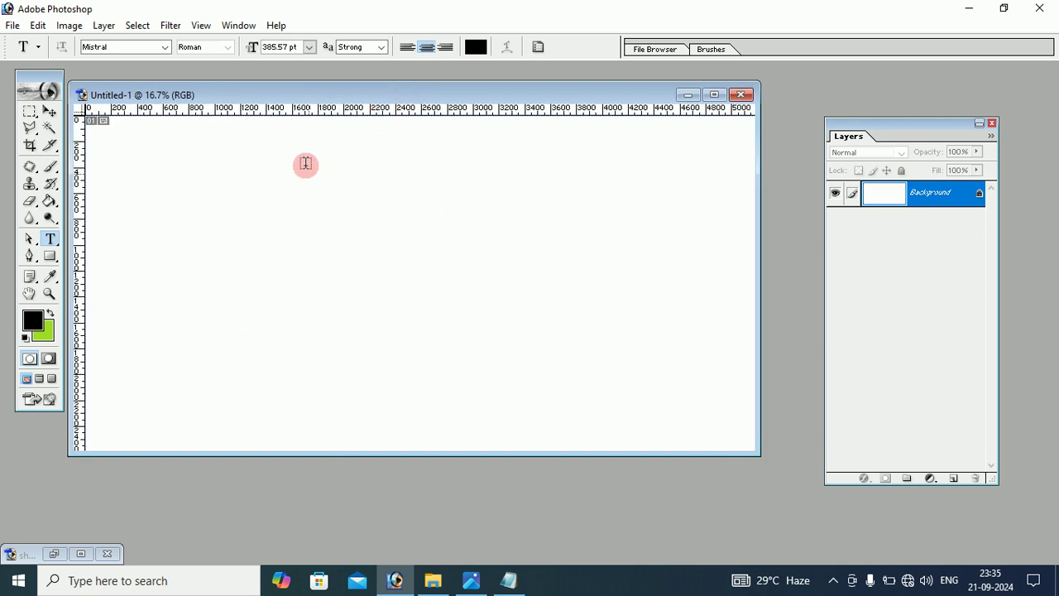
click(12, 26)
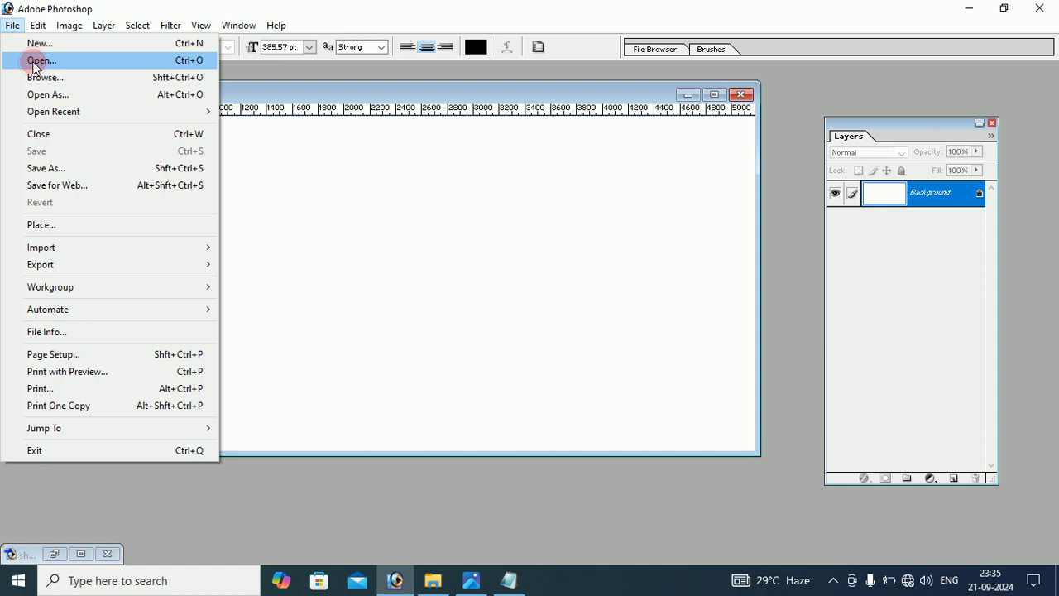
click(33, 63)
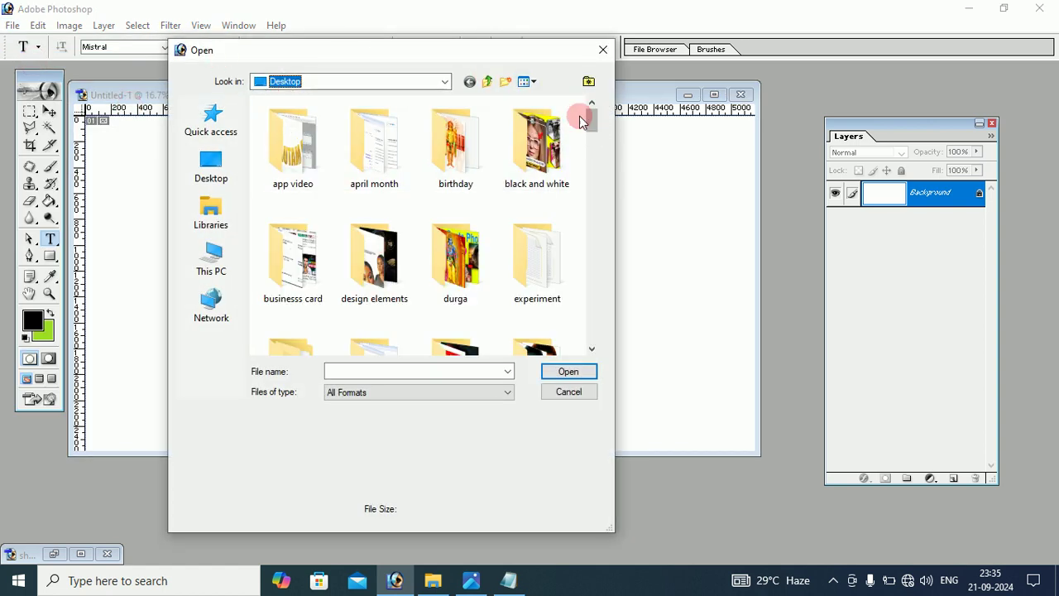
drag(582, 121, 591, 157)
double_click(367, 193)
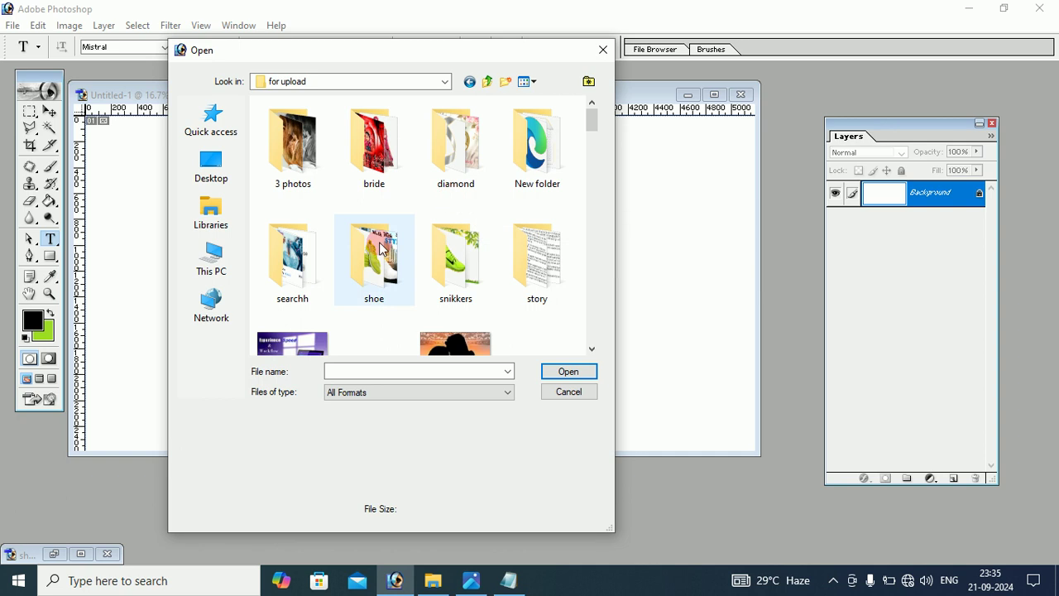
double_click(453, 267)
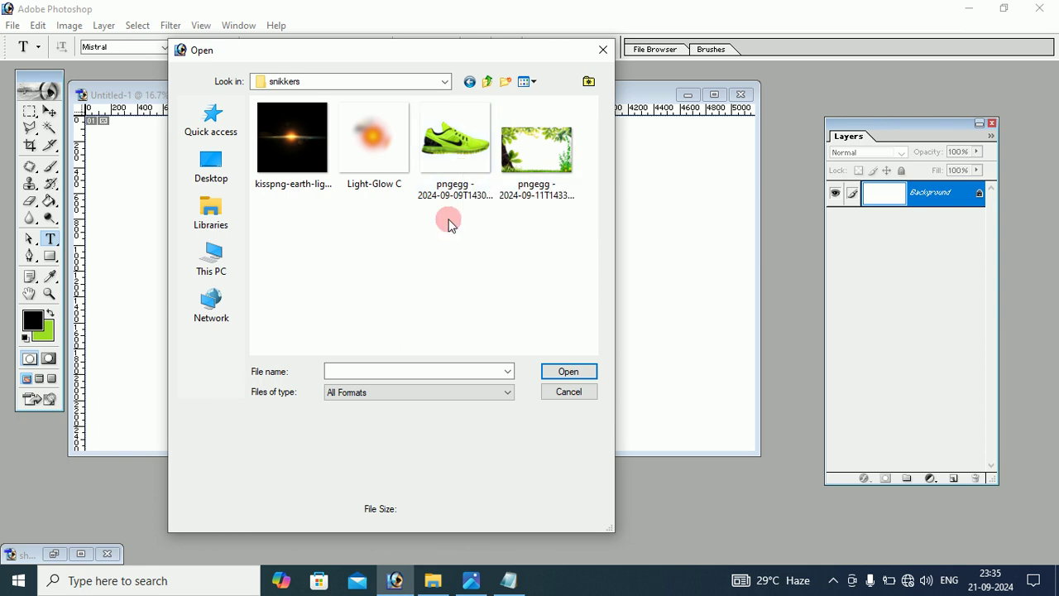
click(448, 159)
click(569, 372)
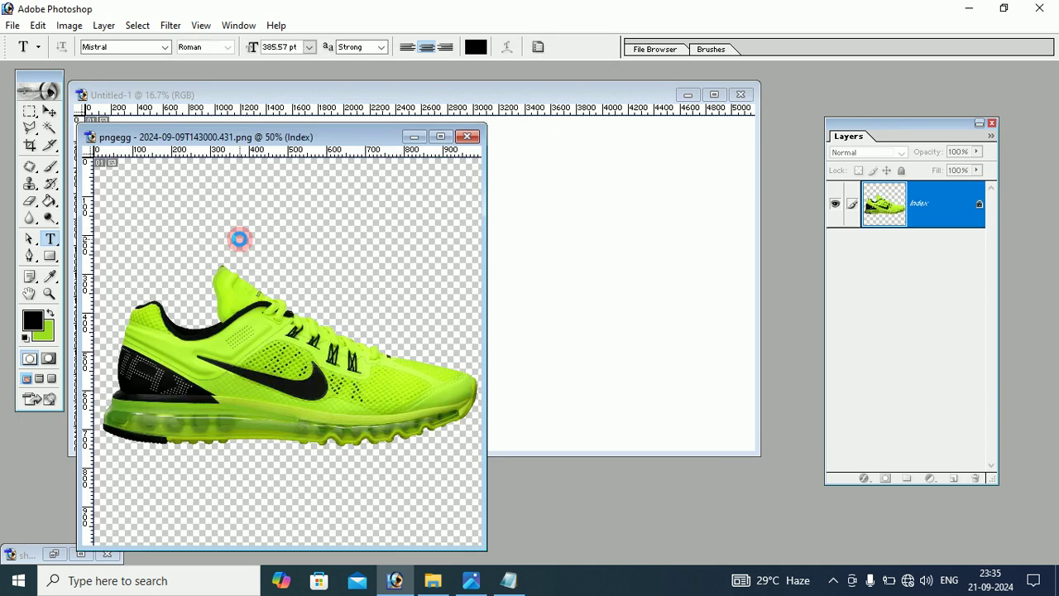
Copy the whole sneaker image onto Untitled-1 as Layer 1 and close the source PNG.
click(49, 111)
drag(282, 368, 559, 281)
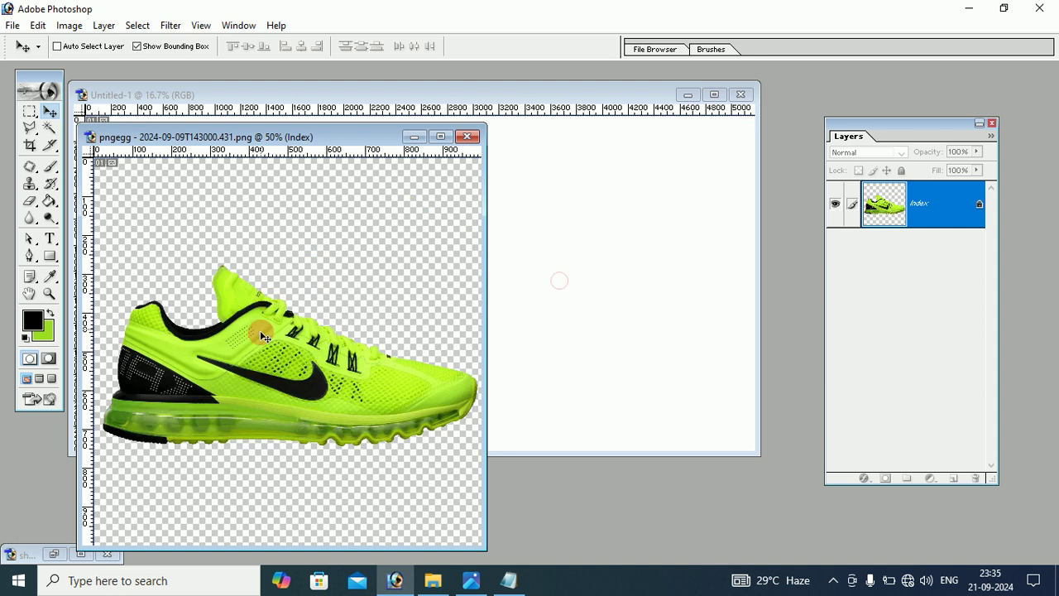
drag(260, 326, 591, 237)
drag(189, 358, 588, 281)
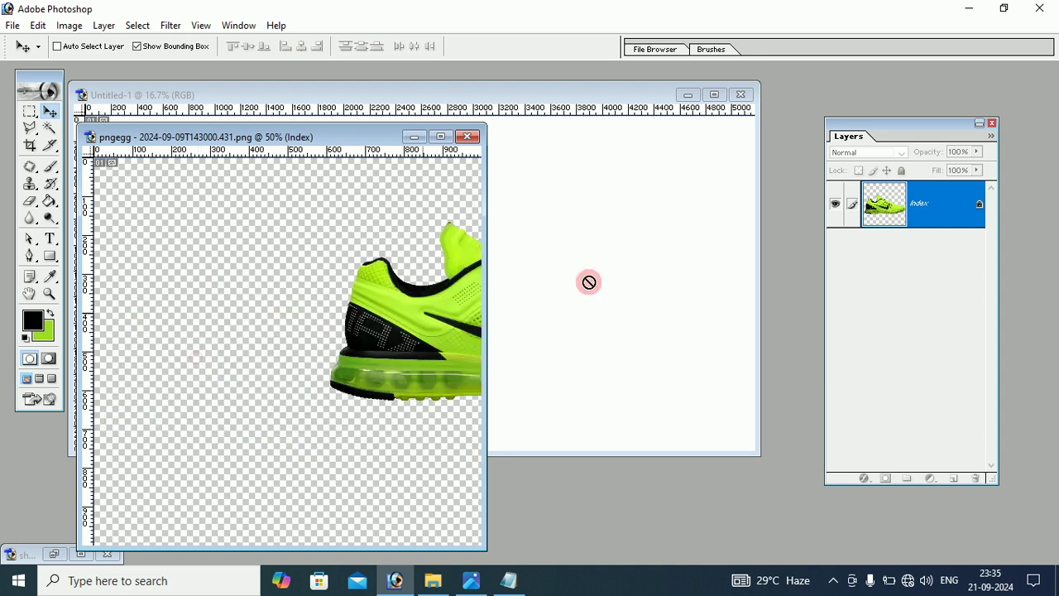
click(137, 26)
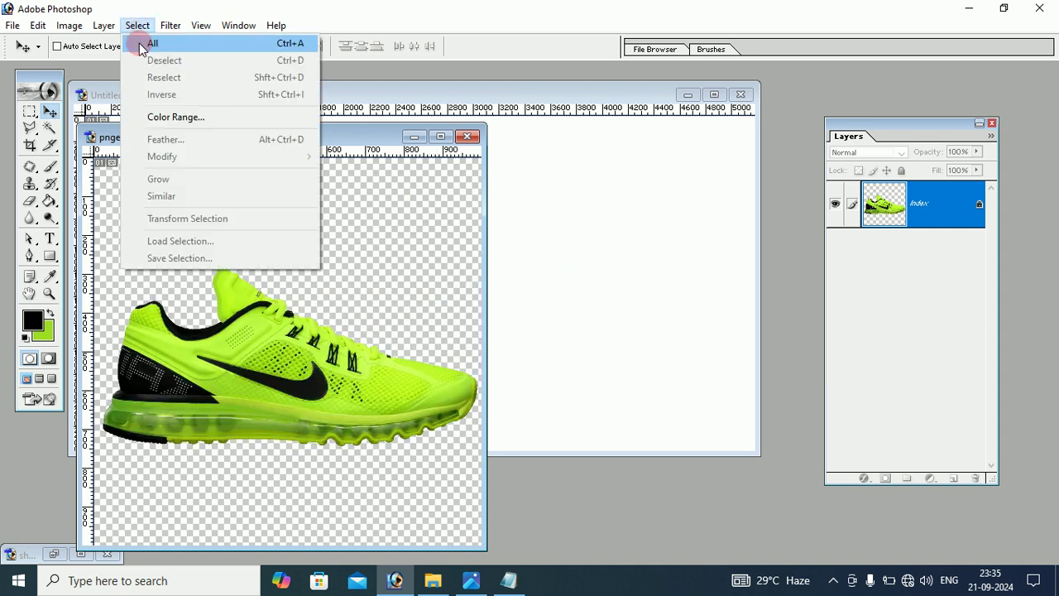
click(141, 39)
mouse_move(335, 437)
mouse_down()
mouse_move(577, 318)
mouse_move(384, 300)
mouse_up()
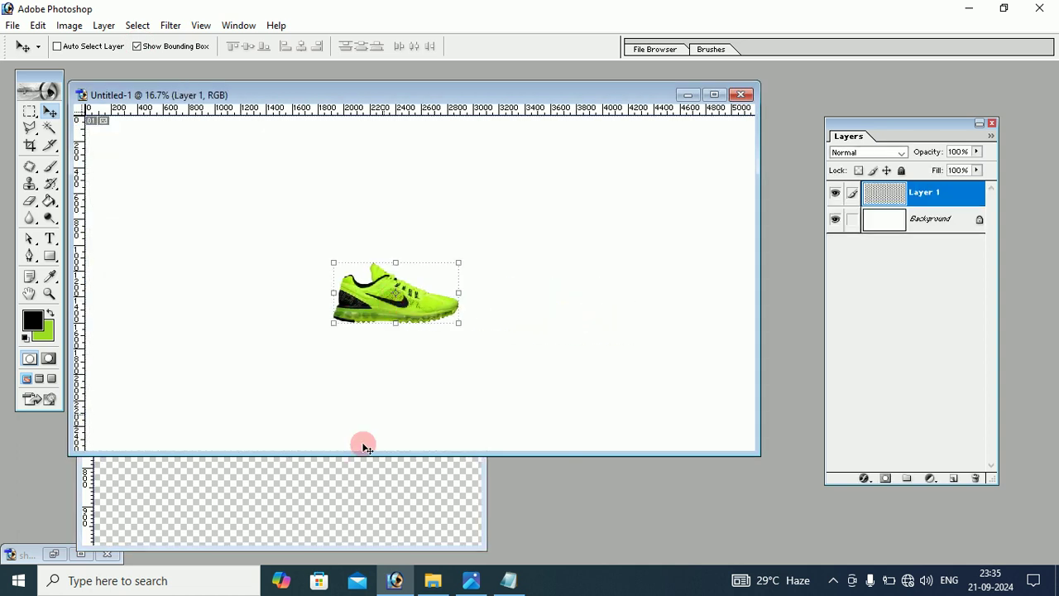
click(348, 478)
click(468, 137)
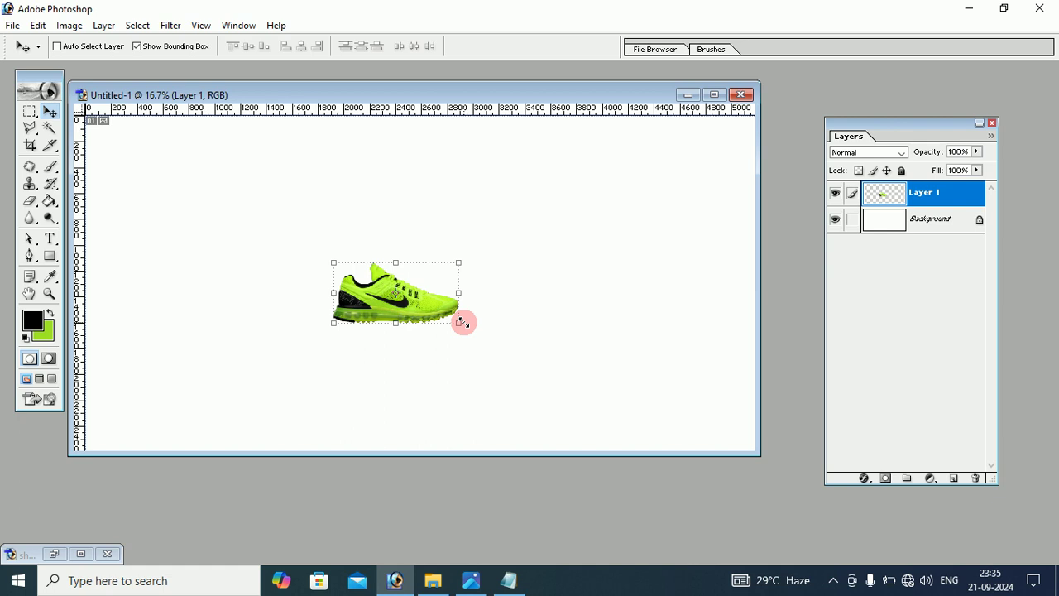
Enlarge the sneaker to about 356% and centre it on the canvas.
drag(462, 323, 606, 433)
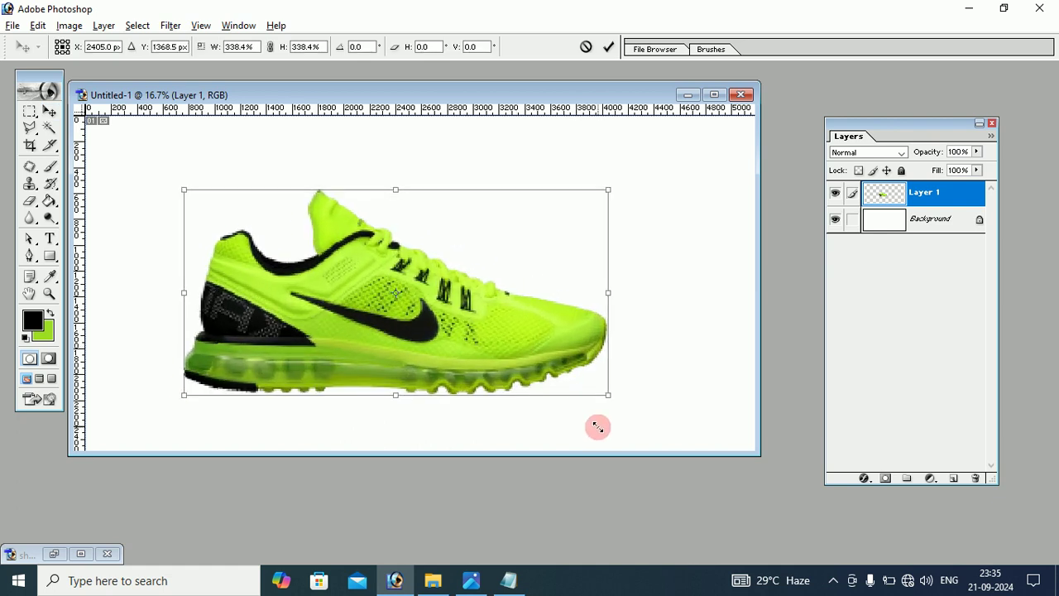
mouse_move(479, 341)
mouse_down()
mouse_move(519, 376)
mouse_move(519, 361)
mouse_up()
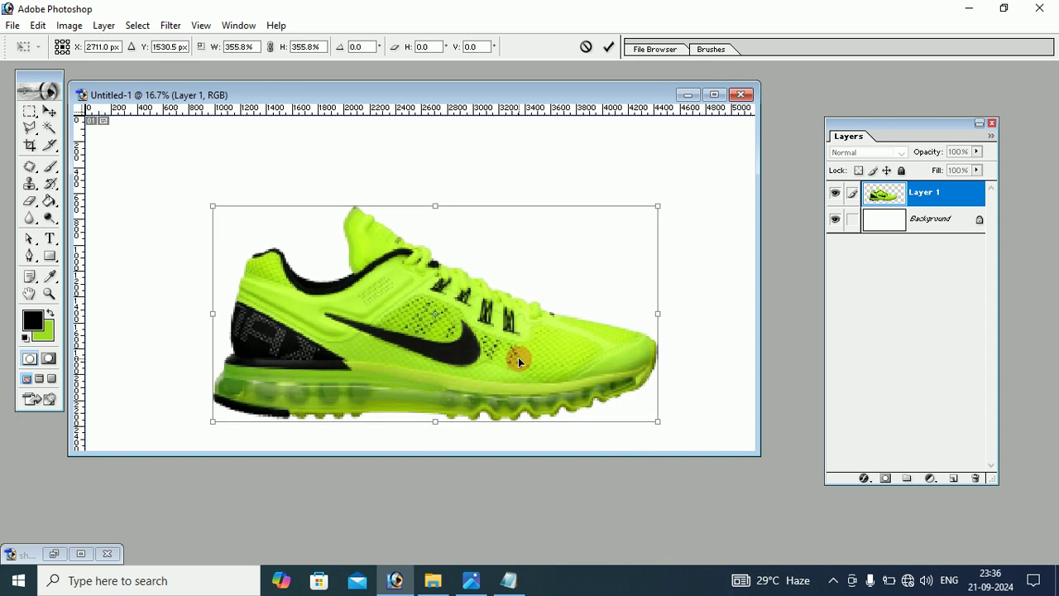
click(51, 112)
click(464, 225)
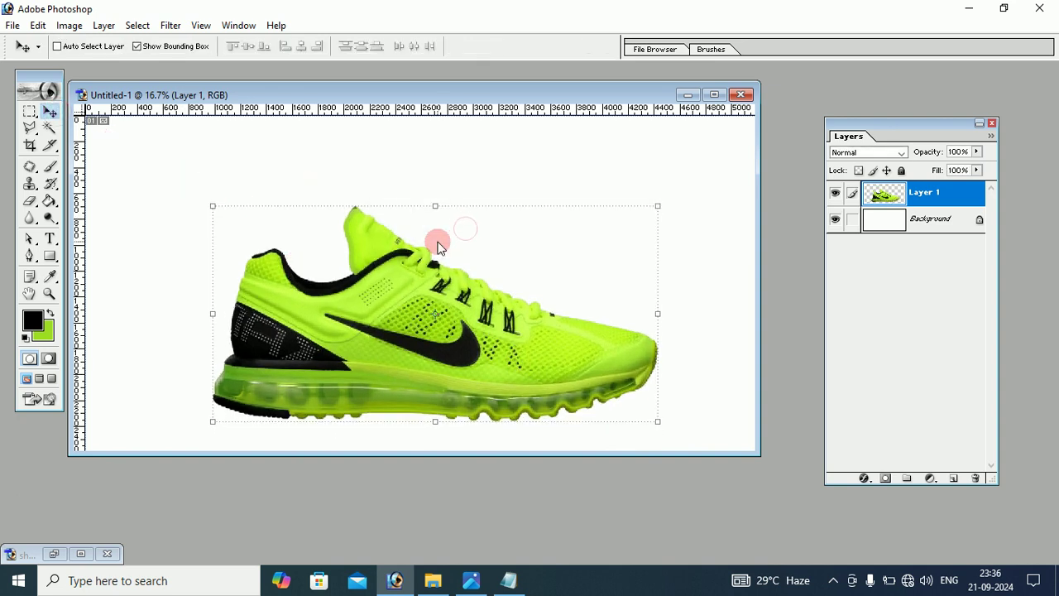
Open the leafy tree-and-grass frame image.
click(12, 25)
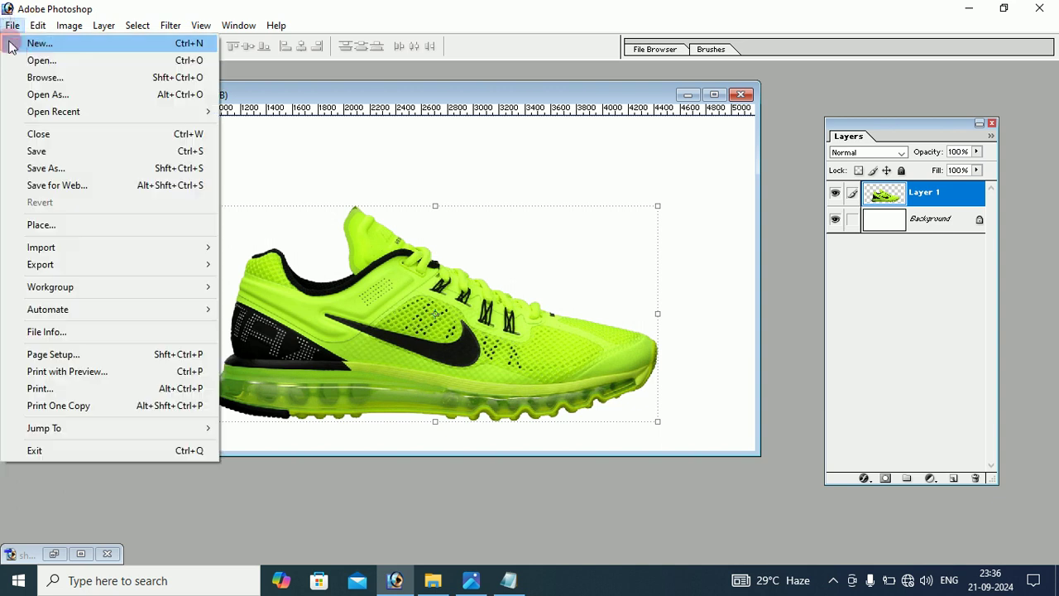
click(50, 61)
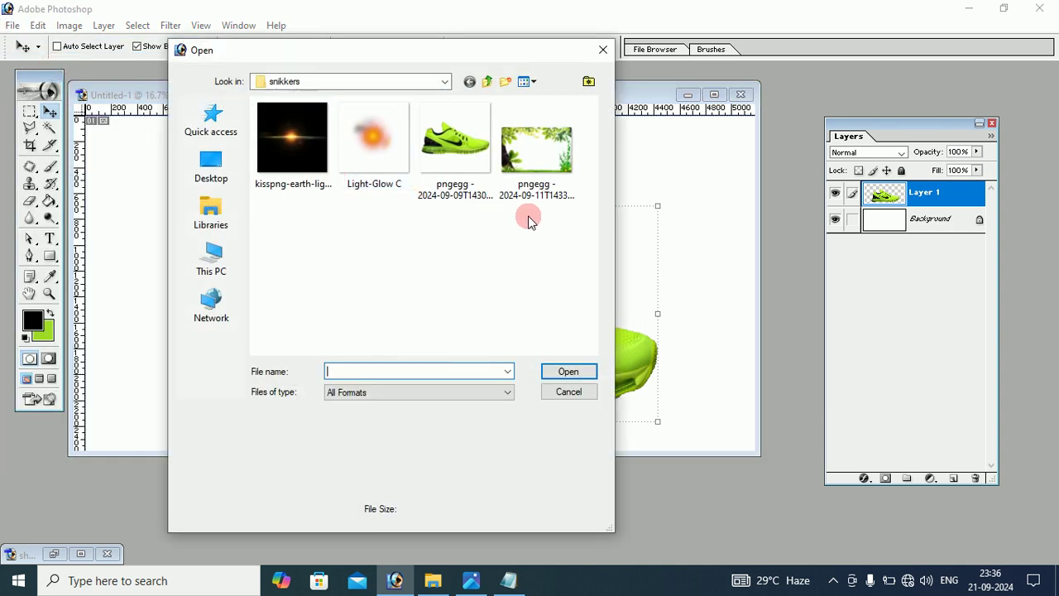
click(539, 165)
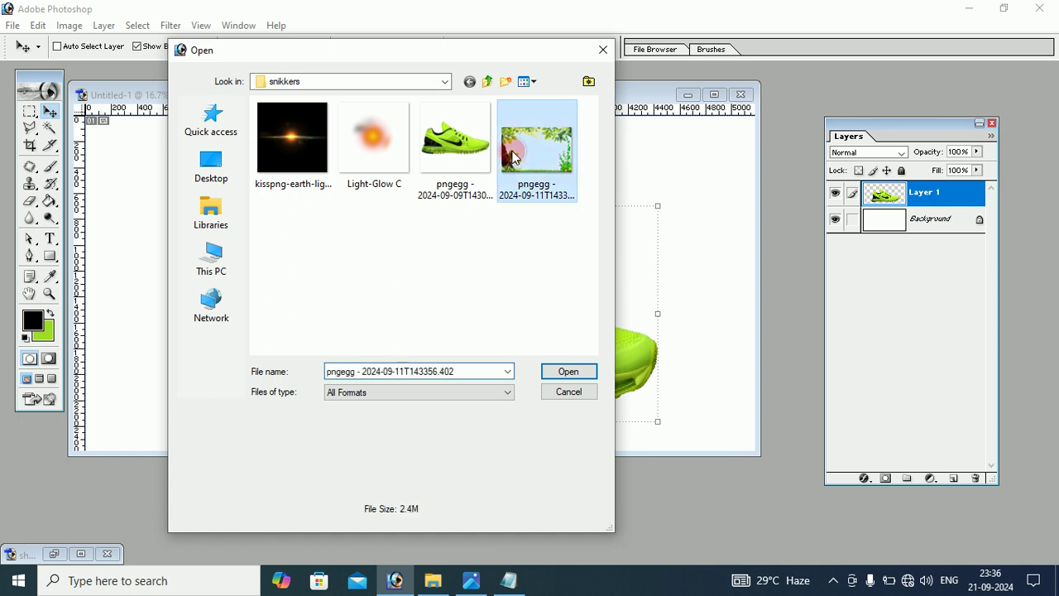
click(569, 371)
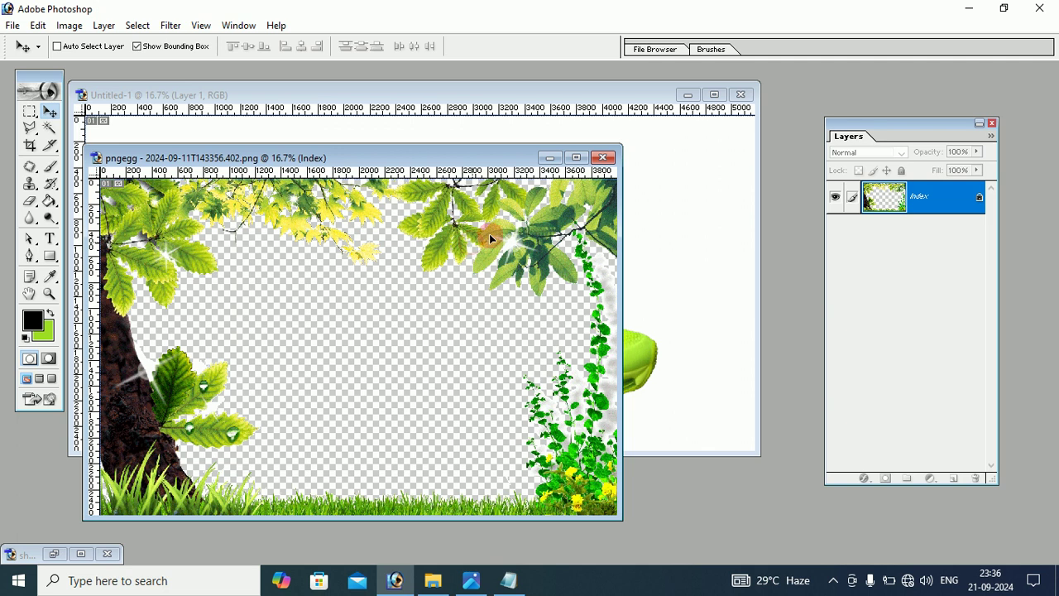
mouse_move(497, 236)
mouse_down()
mouse_move(716, 207)
mouse_move(565, 198)
mouse_up()
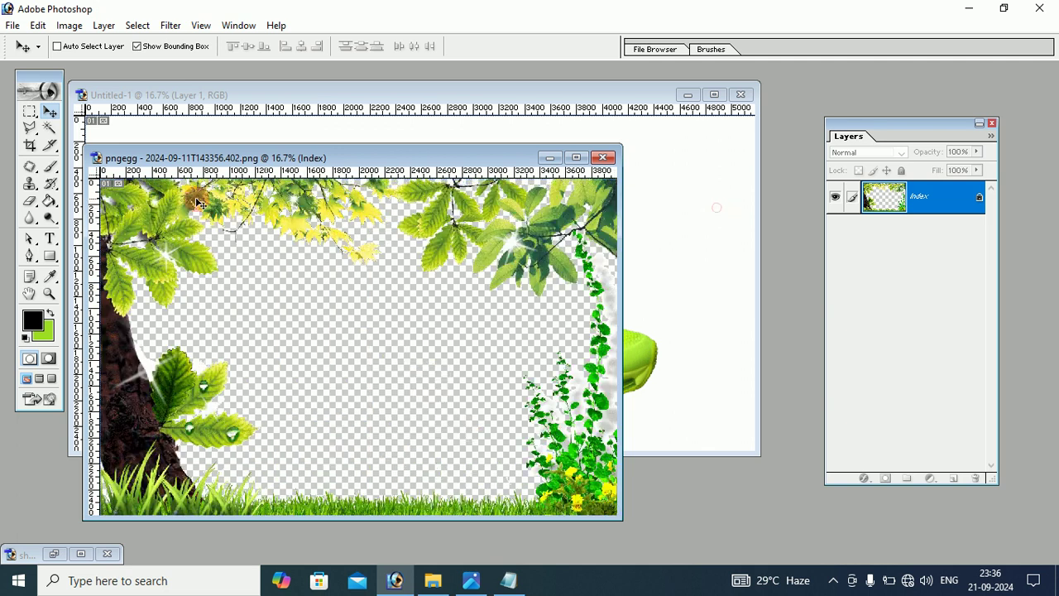
Copy the leafy frame onto the banner as Layer 2, close its source, and stretch it to 133.1% width.
click(138, 24)
click(152, 43)
mouse_move(432, 208)
mouse_down()
mouse_move(658, 208)
mouse_move(559, 208)
mouse_move(394, 157)
mouse_up()
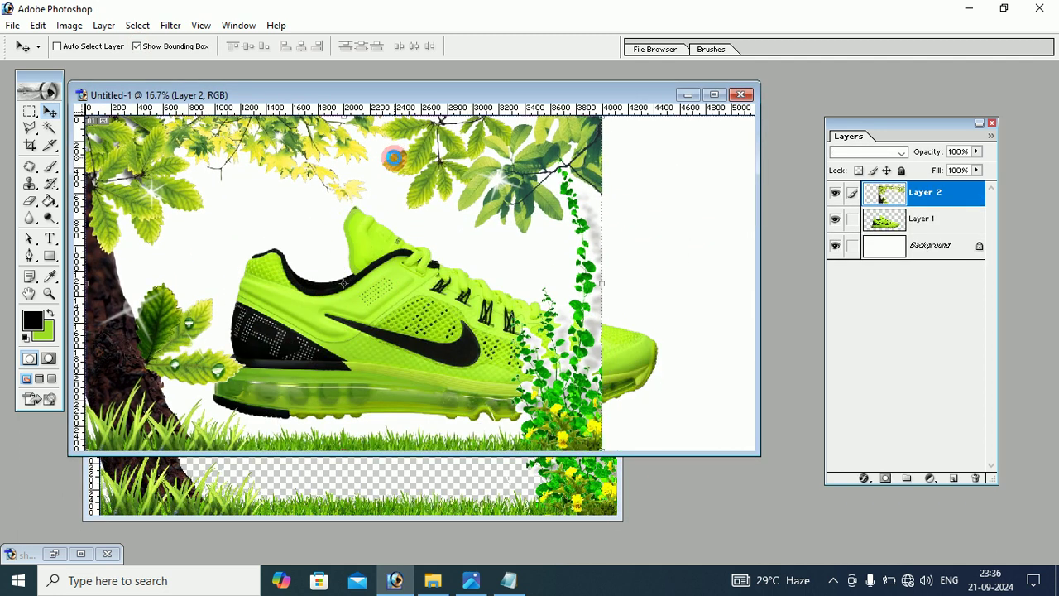
click(438, 470)
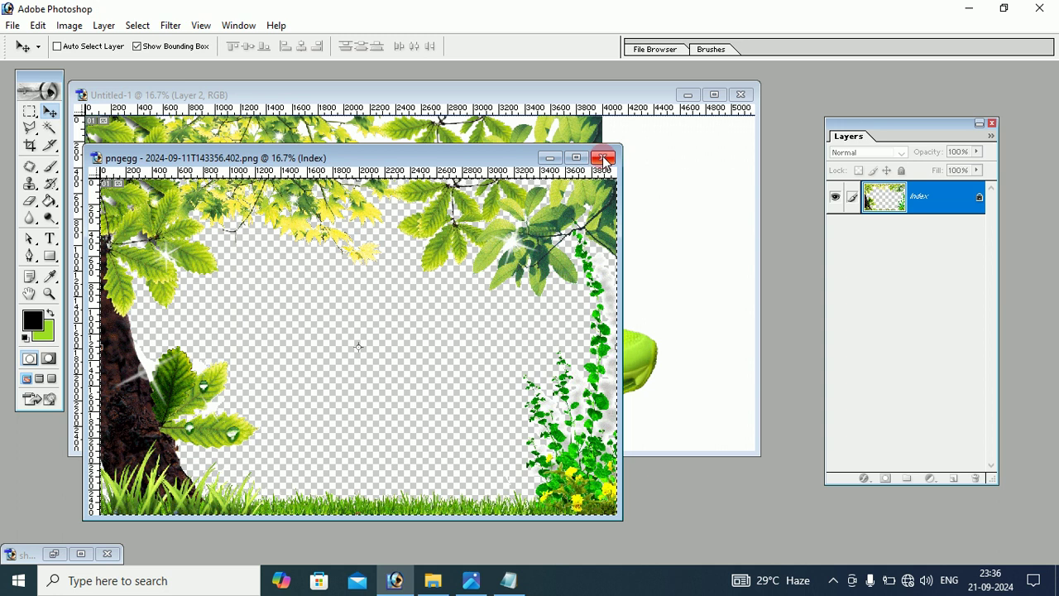
click(629, 215)
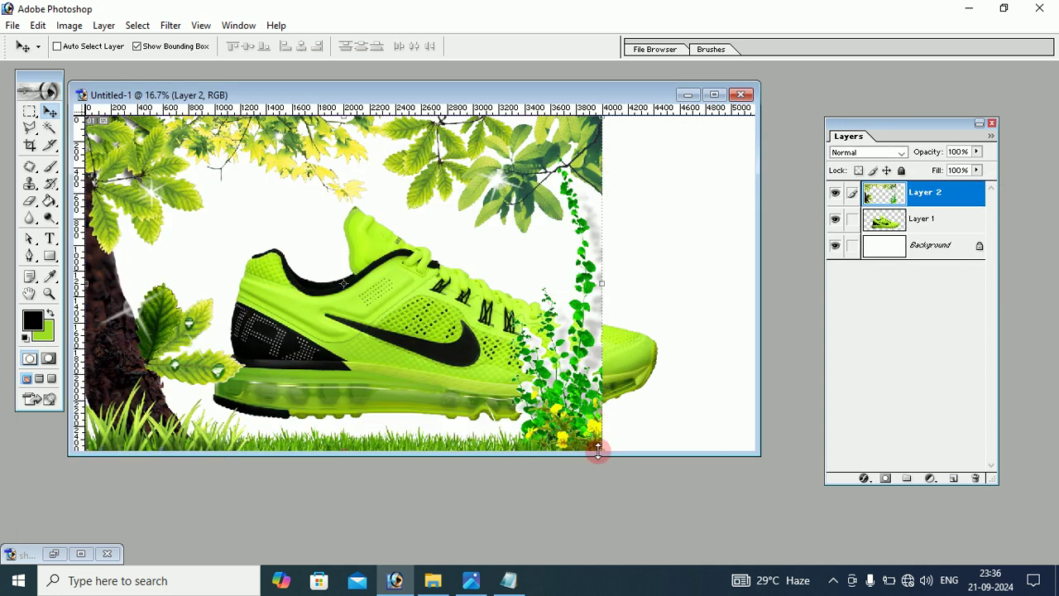
drag(602, 449, 773, 453)
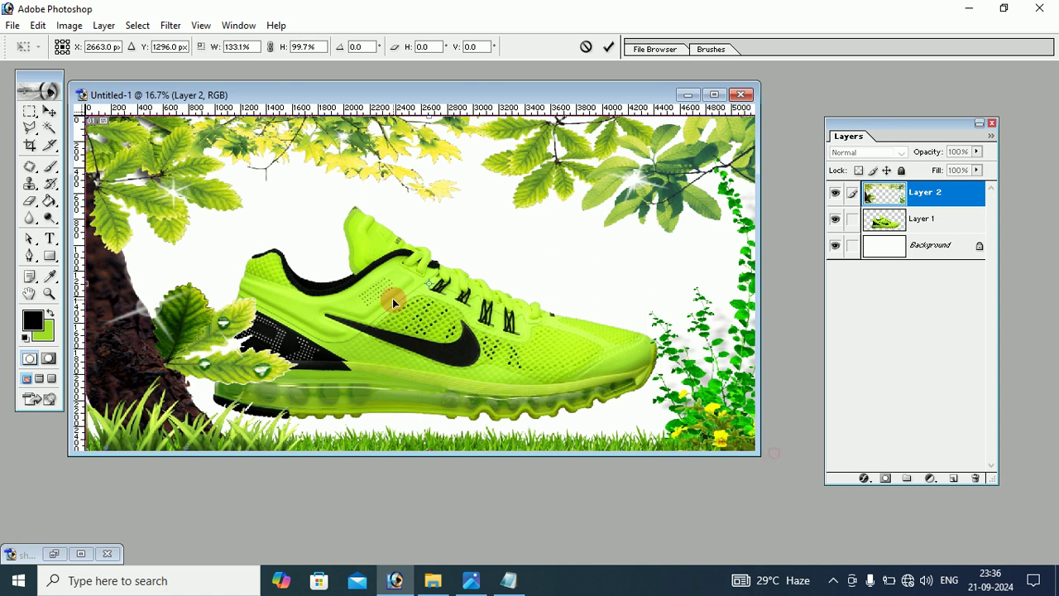
Apply the frame resize and move the shoe layer above the leafy frame layer.
click(50, 110)
click(453, 230)
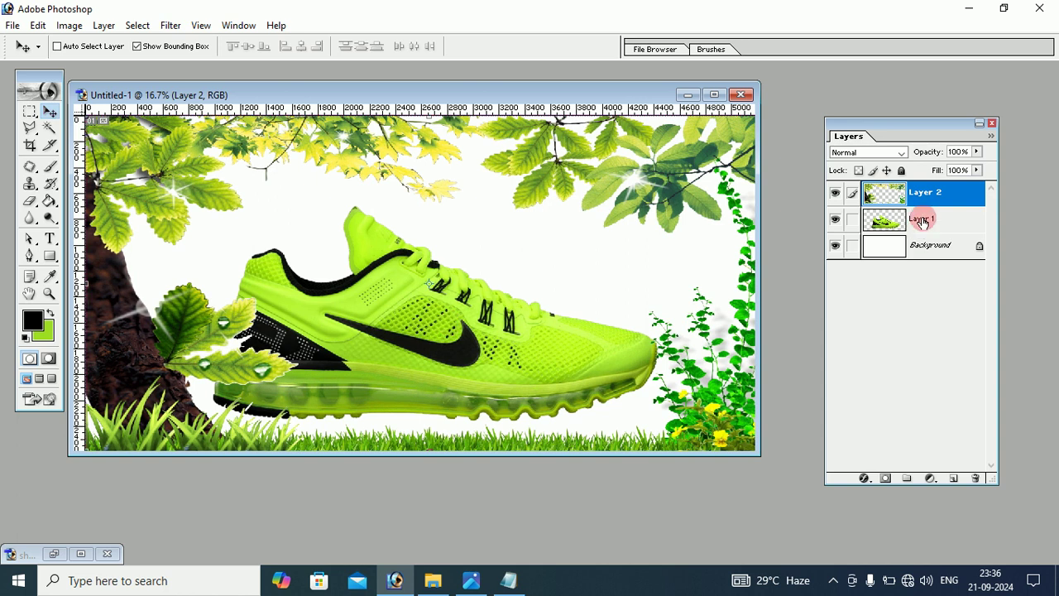
drag(923, 222, 923, 189)
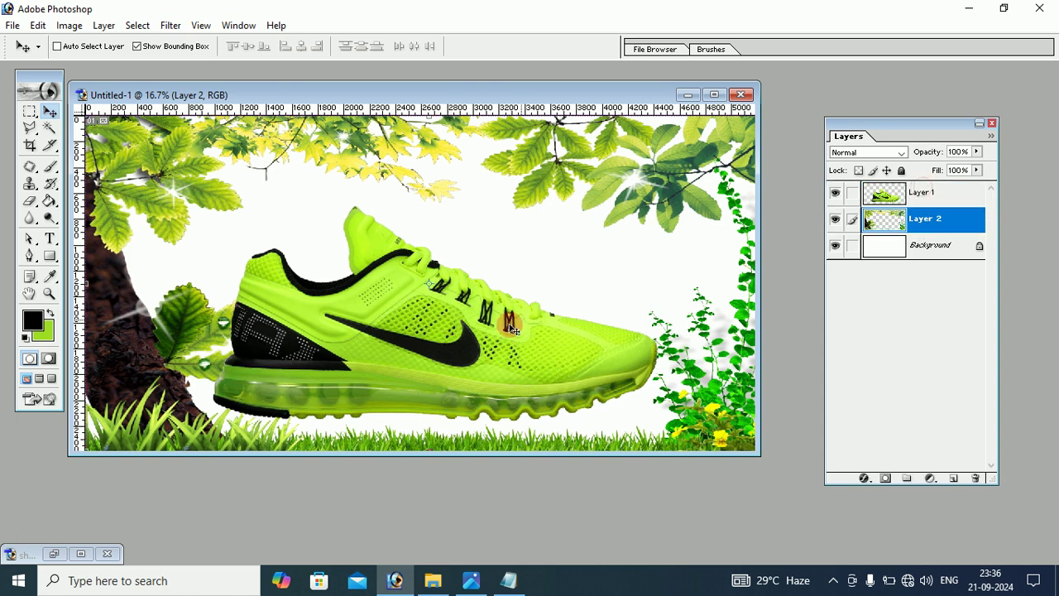
mouse_move(444, 345)
mouse_down()
mouse_move(486, 347)
mouse_move(443, 348)
mouse_up()
Enlarge the shoe slightly, shift it right and down, and add an empty Layer 3.
click(928, 202)
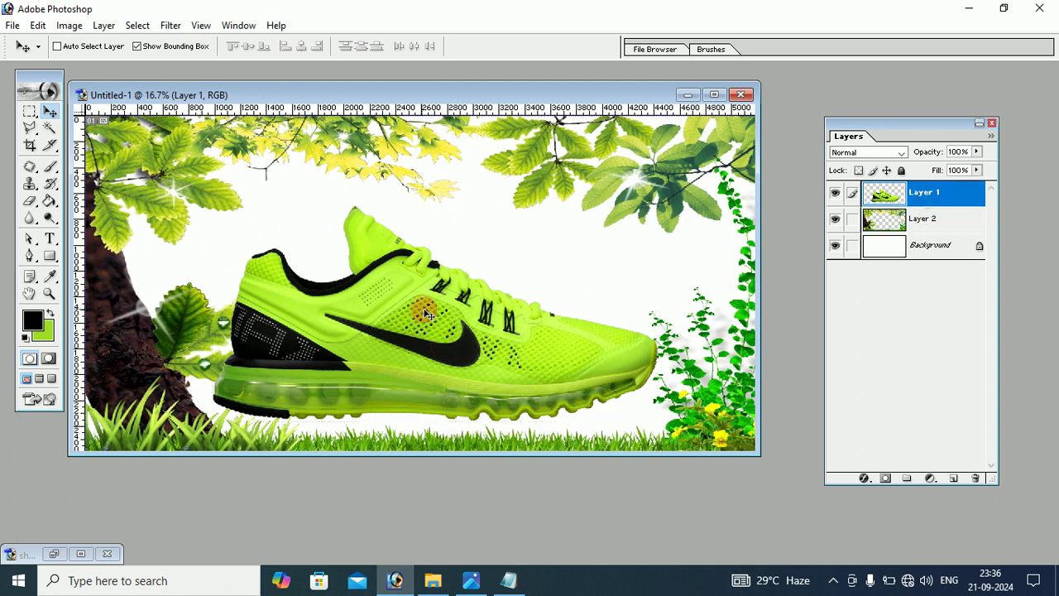
drag(422, 313, 444, 339)
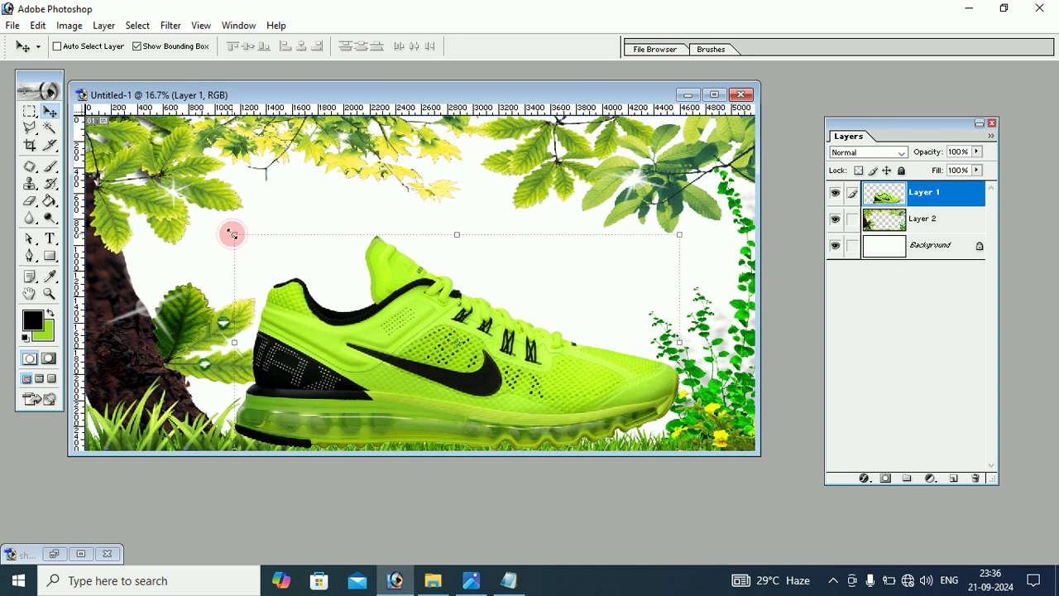
drag(230, 235, 225, 226)
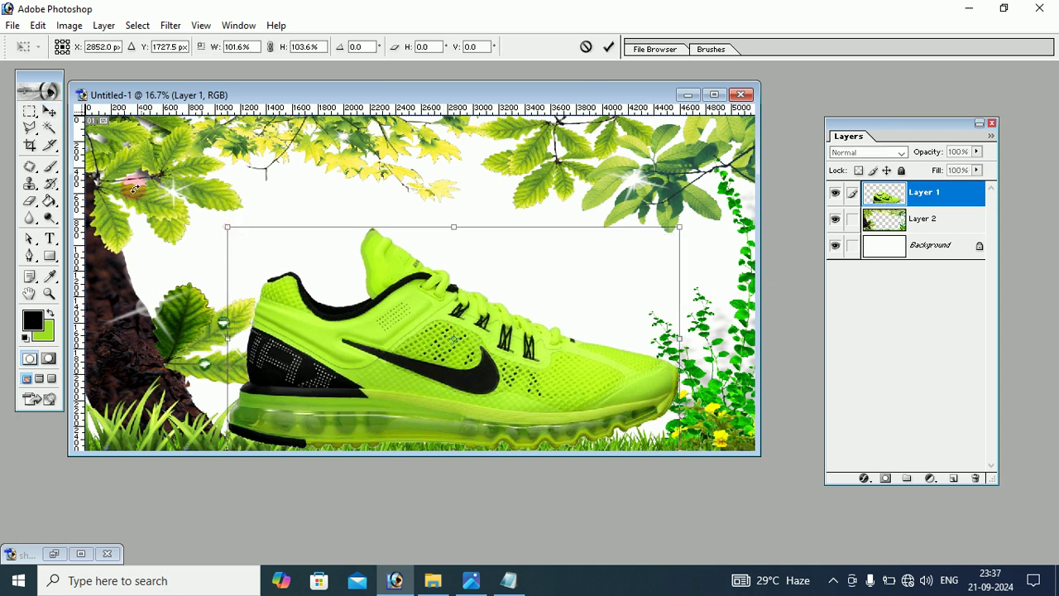
click(49, 111)
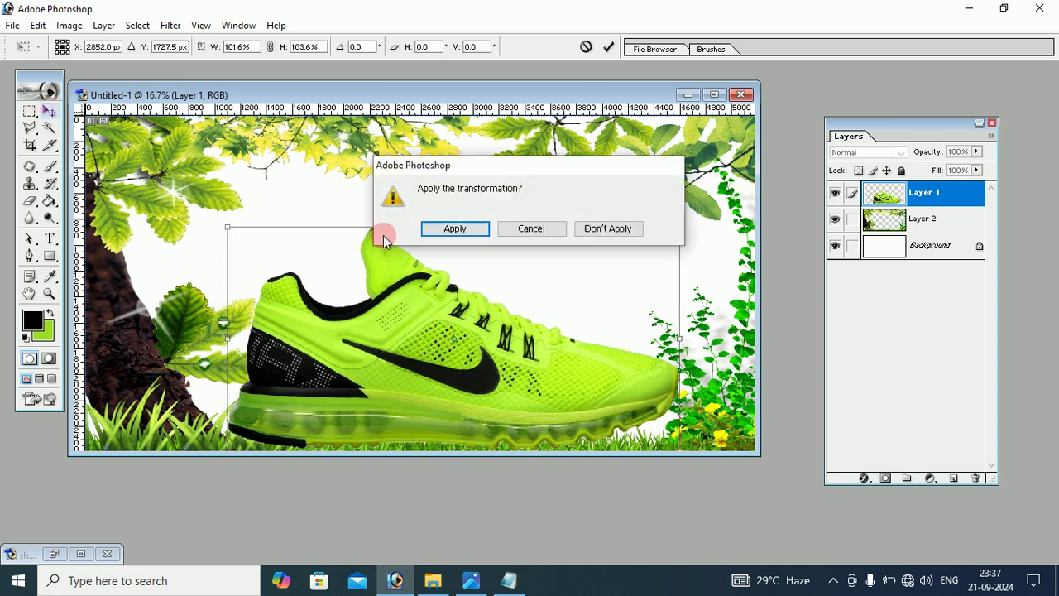
click(452, 229)
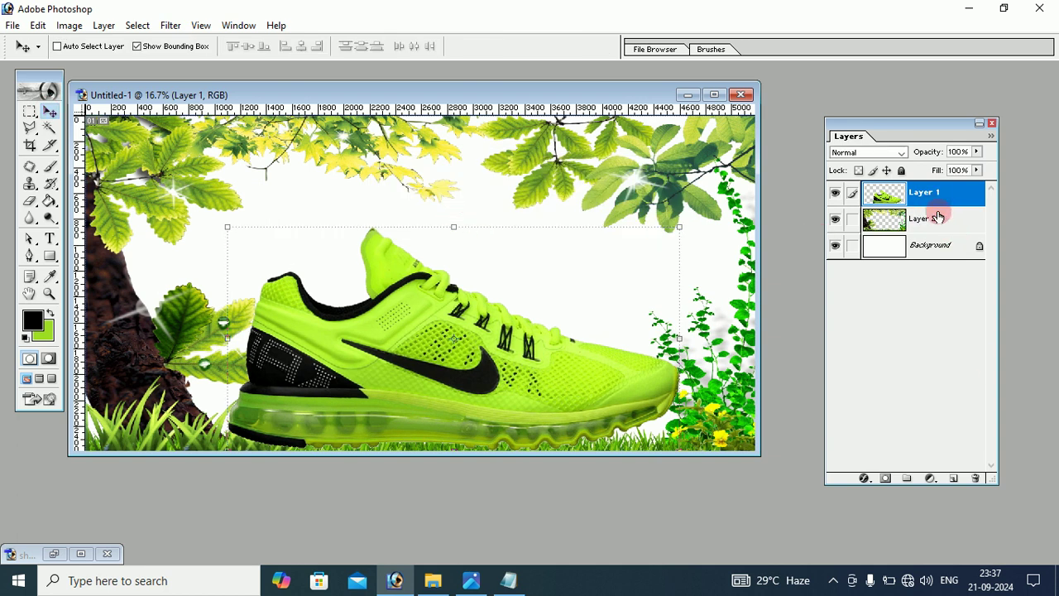
click(956, 479)
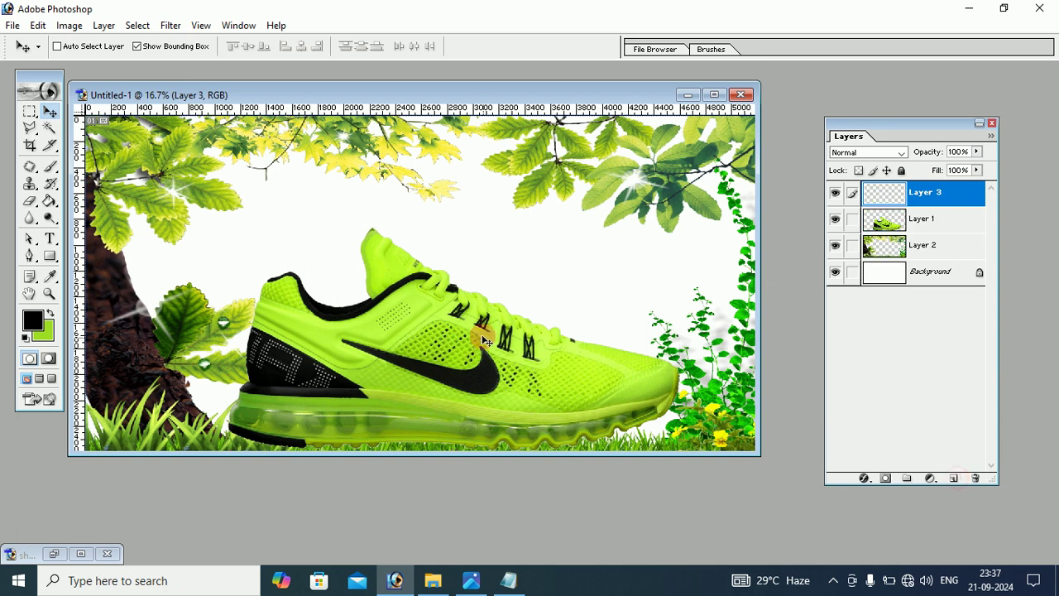
Add Mistral 'New Arrival' text above the shoe and duplicate it below and to the right.
click(50, 239)
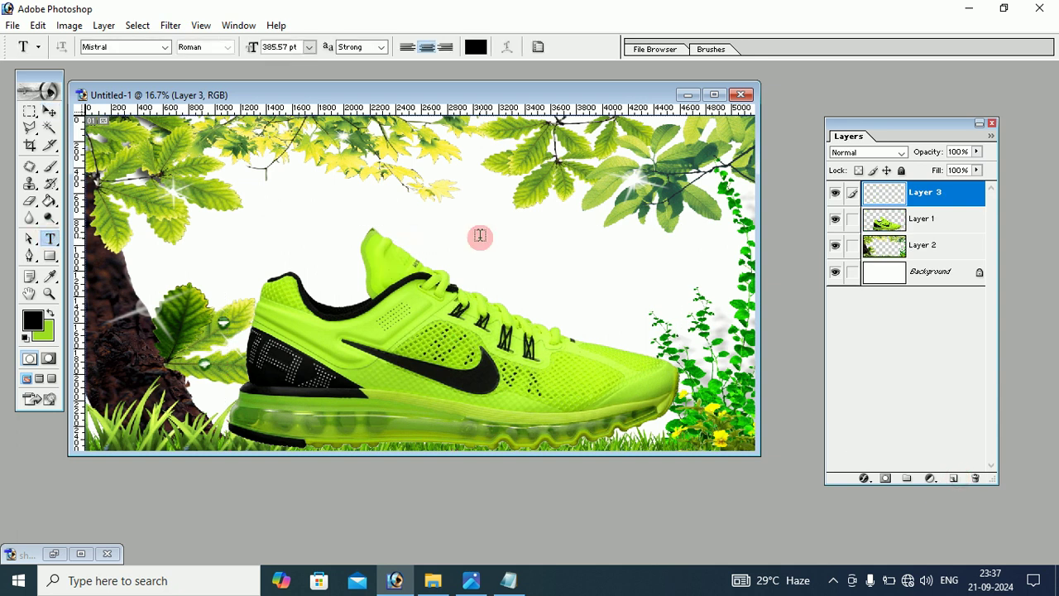
click(434, 226)
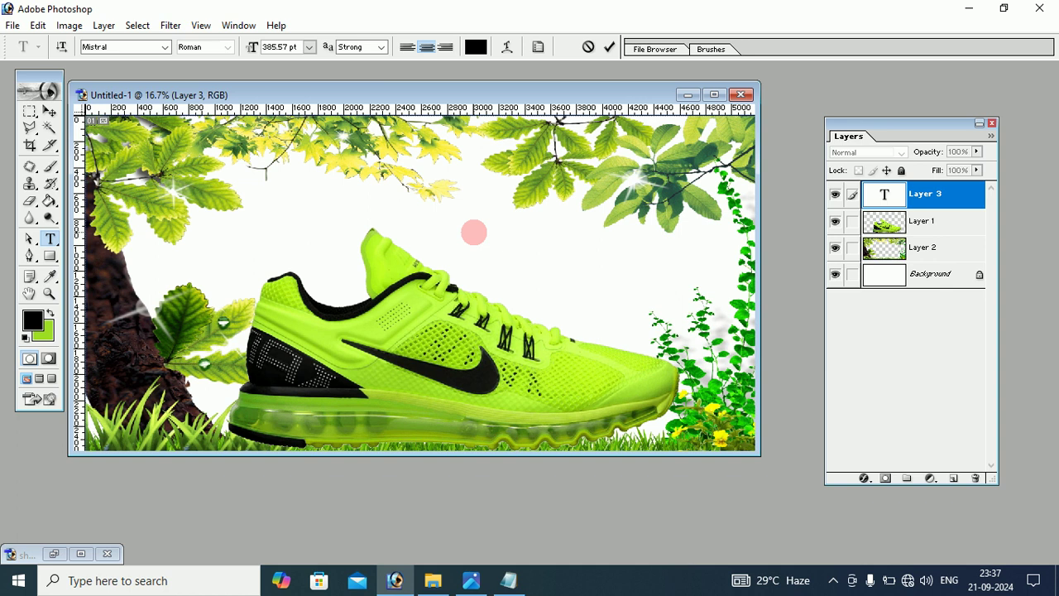
text(New)
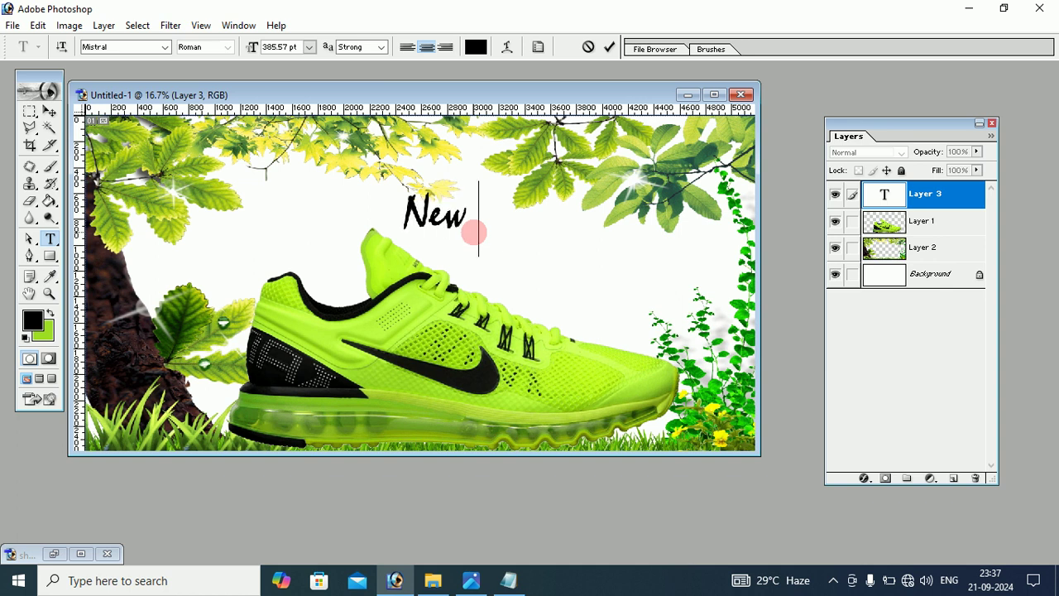
text( Arr)
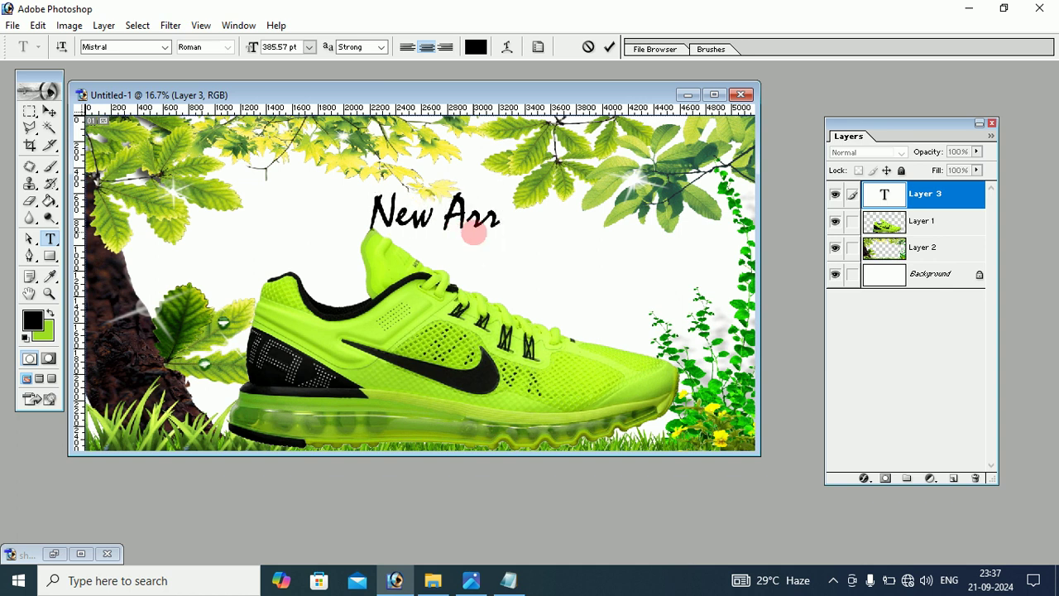
text(i)
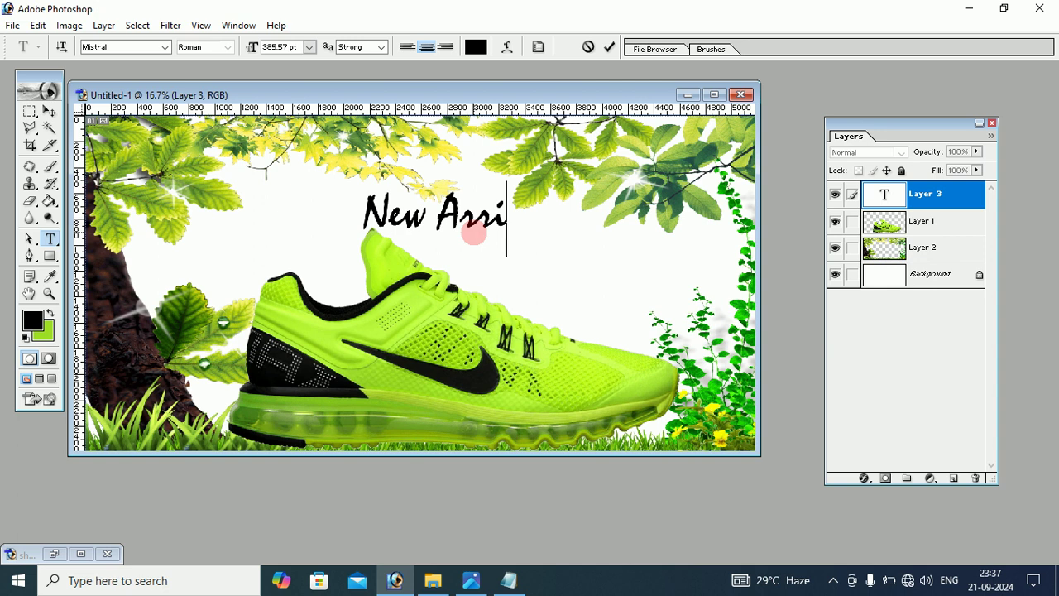
text(va)
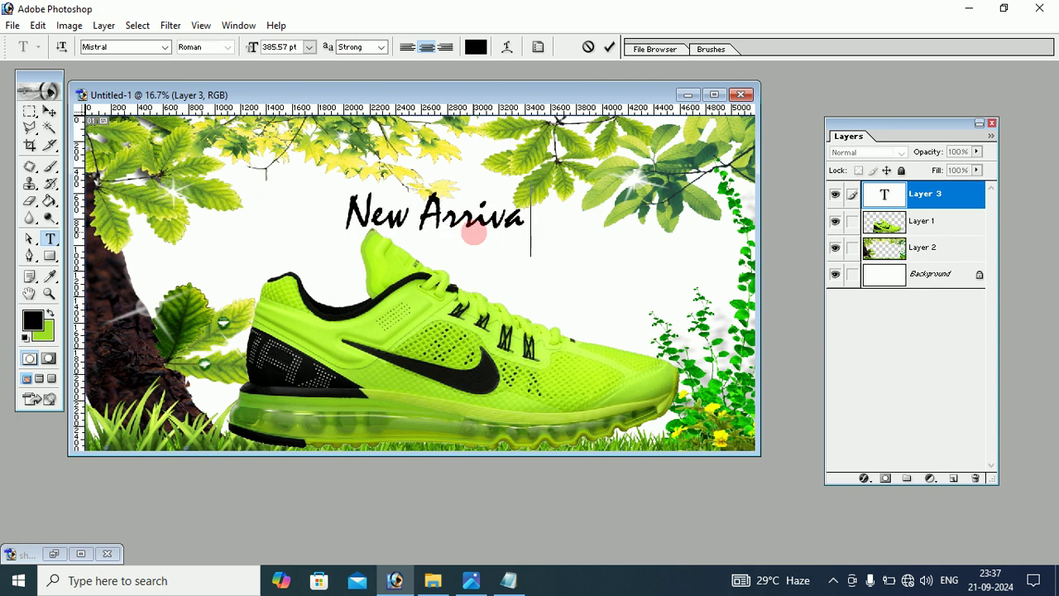
text(l)
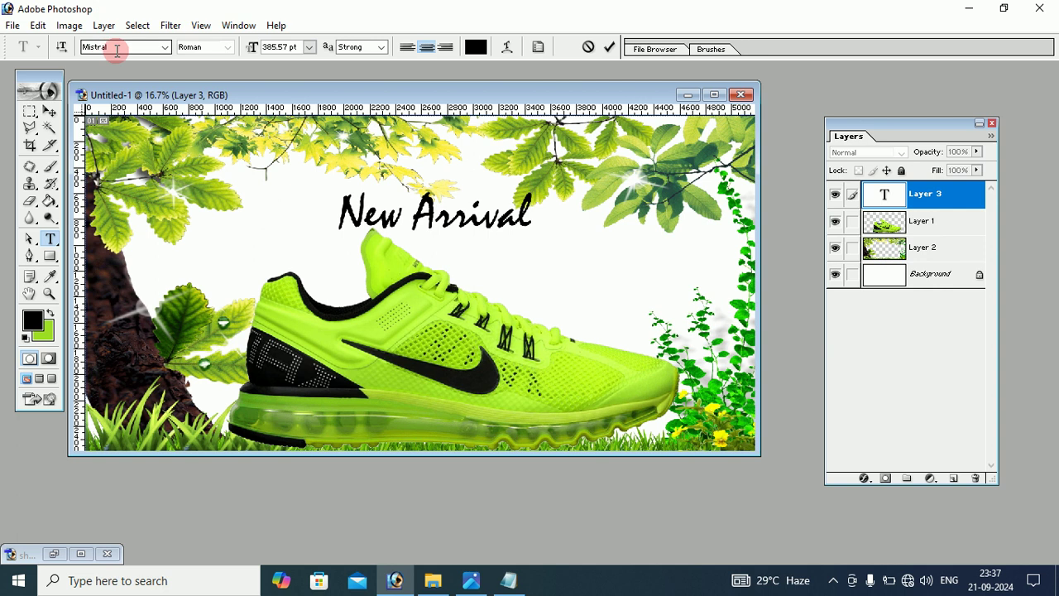
click(49, 111)
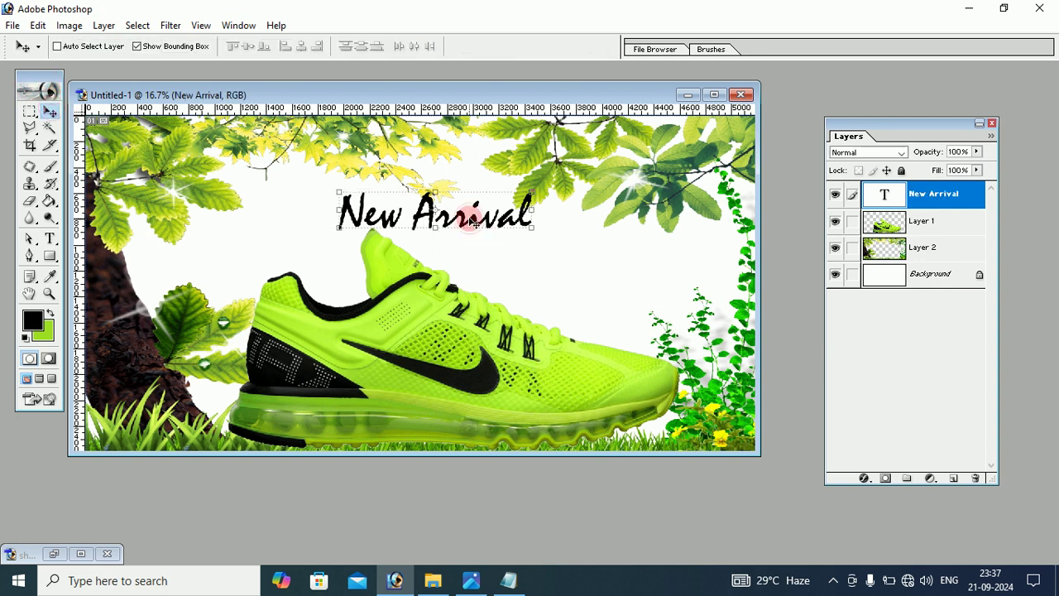
drag(472, 221, 543, 235)
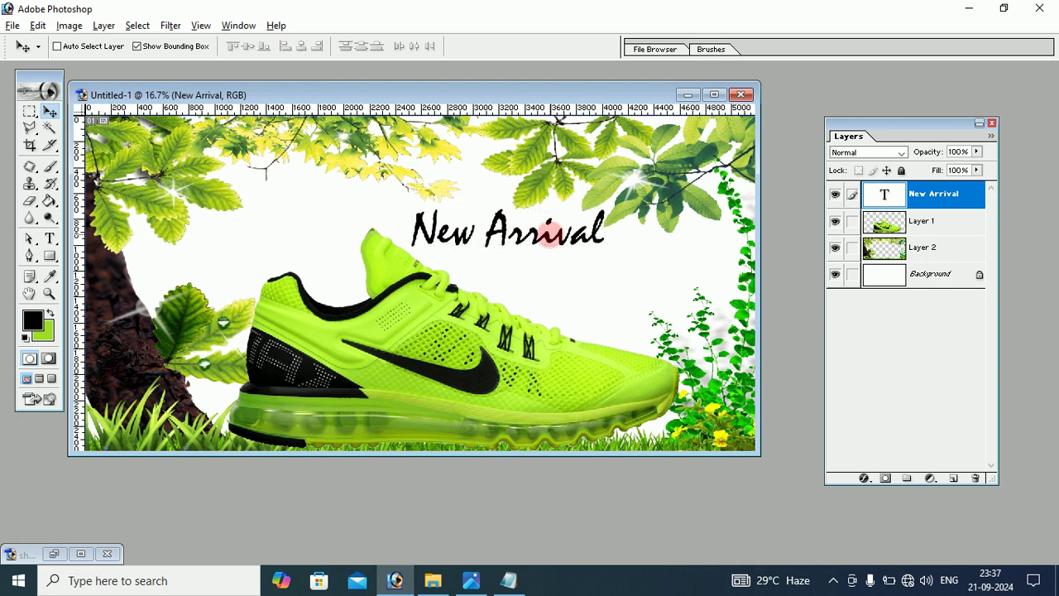
drag(549, 239, 629, 279)
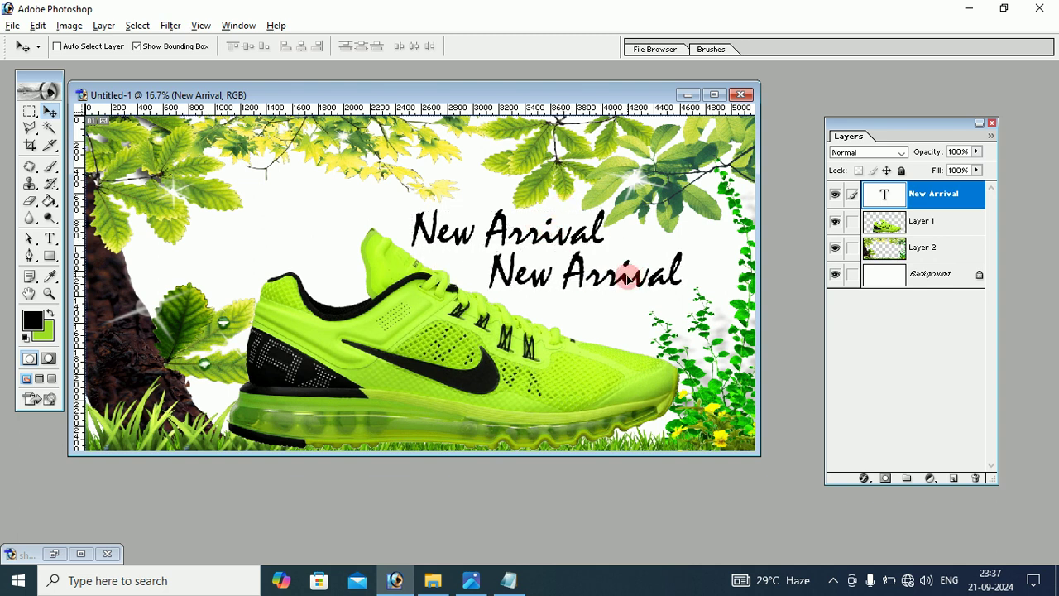
Change the duplicated text to read 'SNEAKERS'.
click(50, 239)
drag(486, 271, 703, 285)
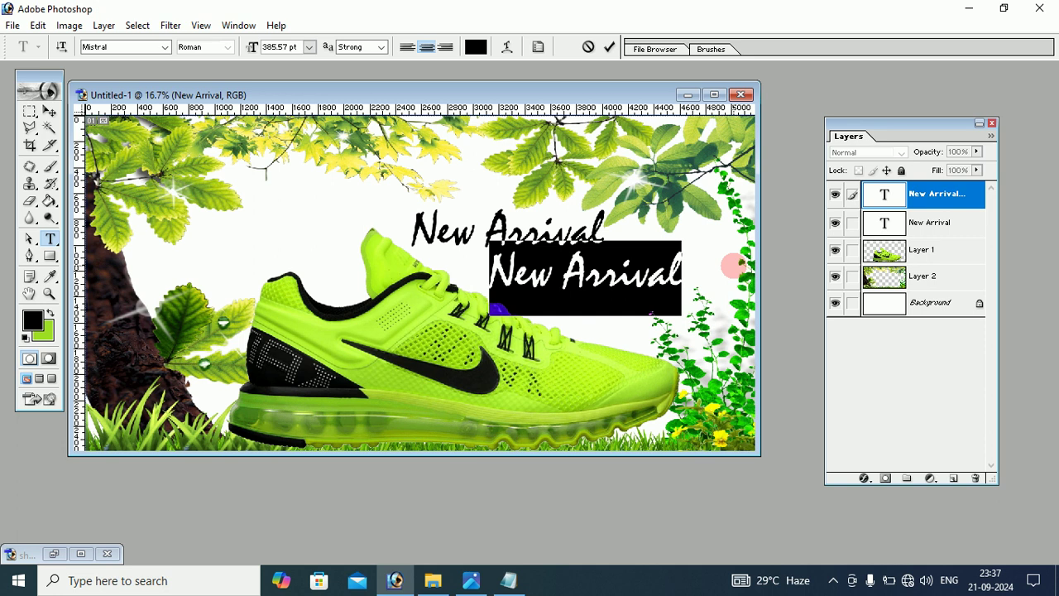
text(SN)
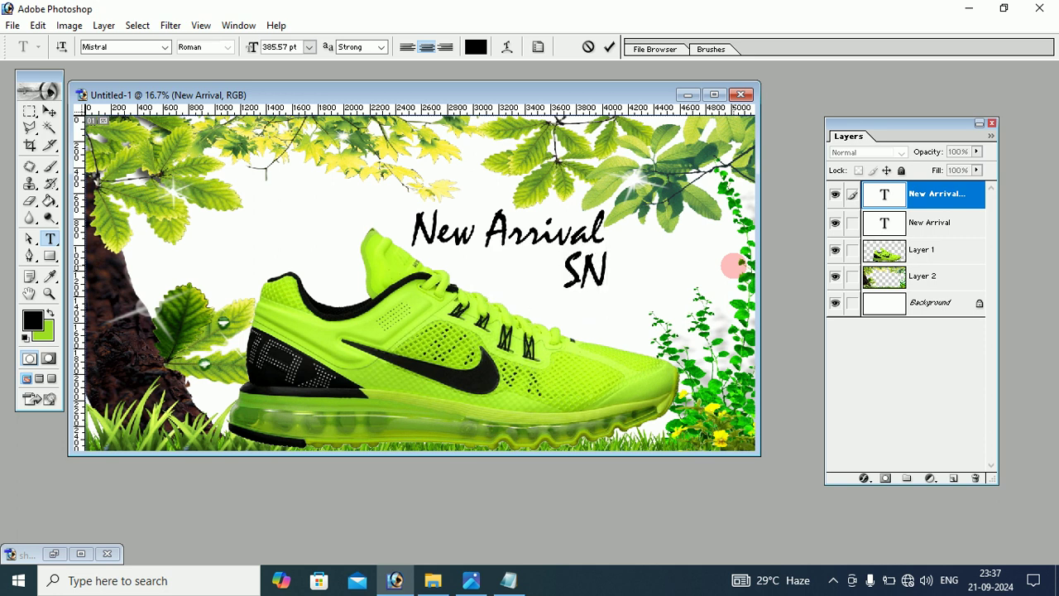
text(EA)
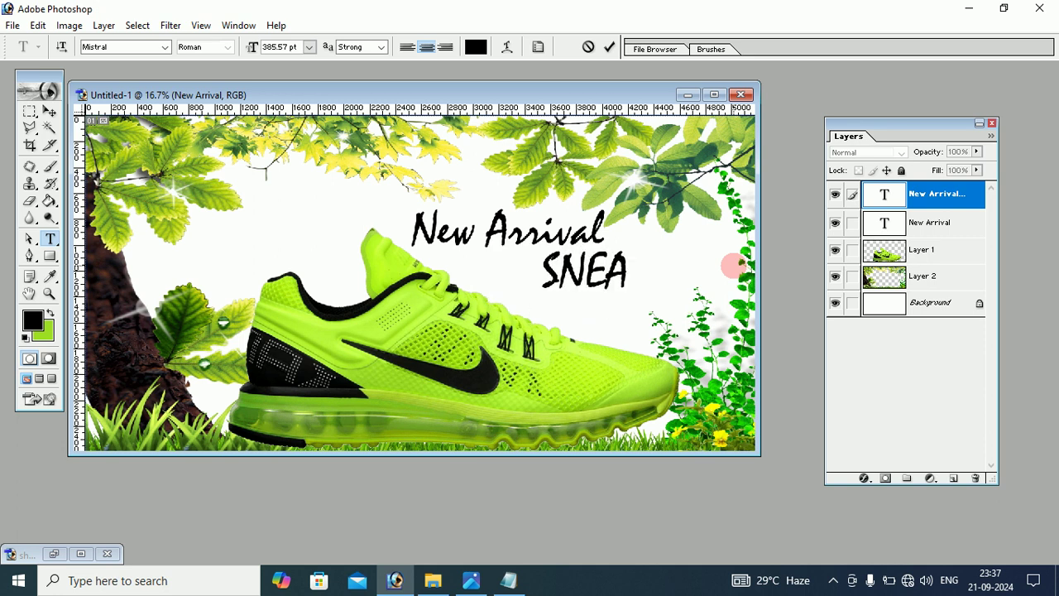
text(KERS)
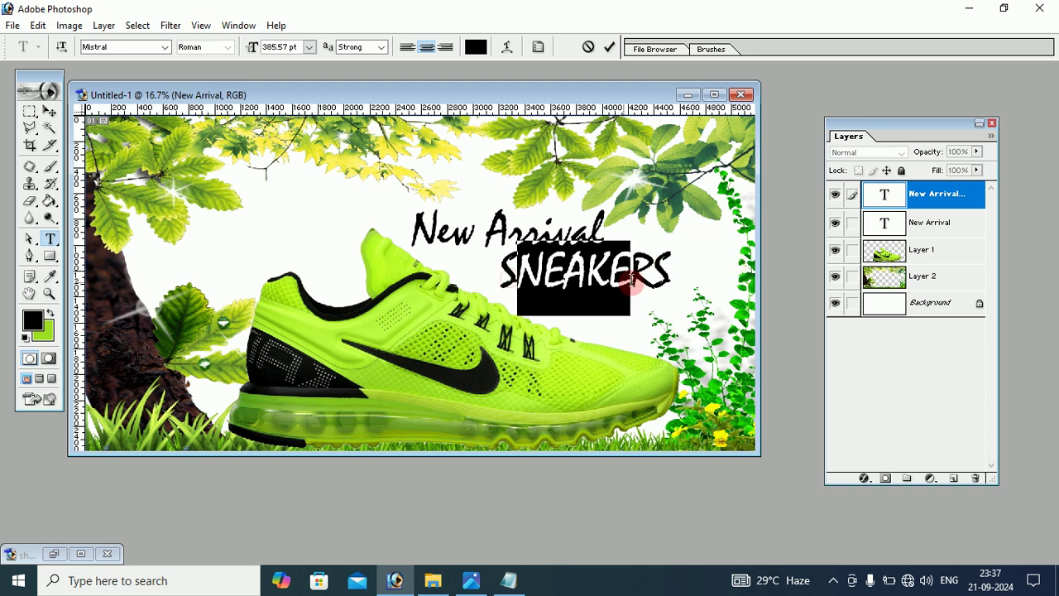
Set the SNEAKERS text in the Goudy Stout font.
drag(510, 278, 672, 281)
drag(504, 263, 675, 285)
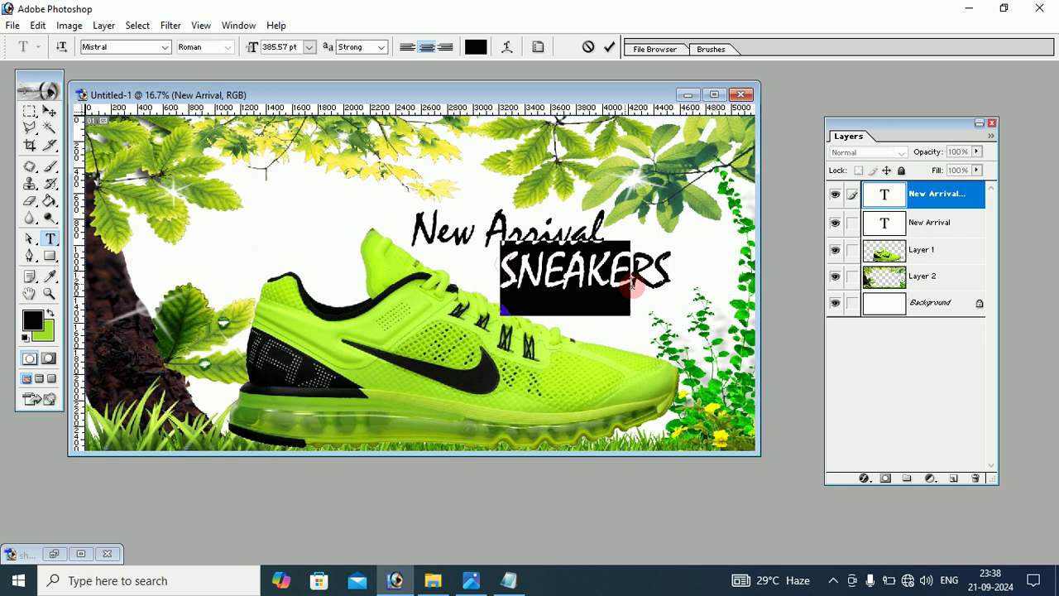
click(166, 47)
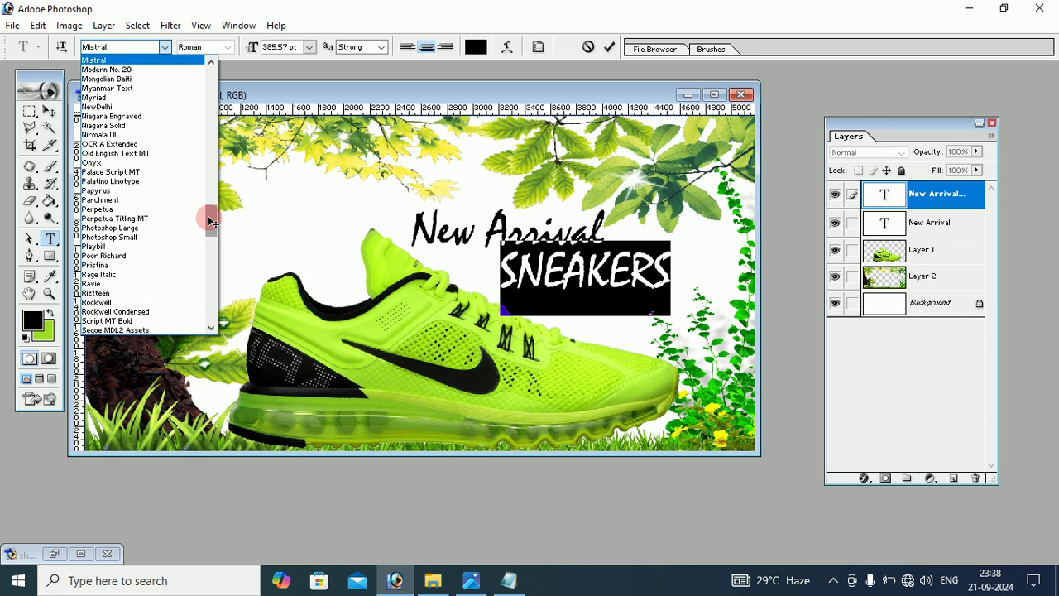
drag(207, 216, 208, 154)
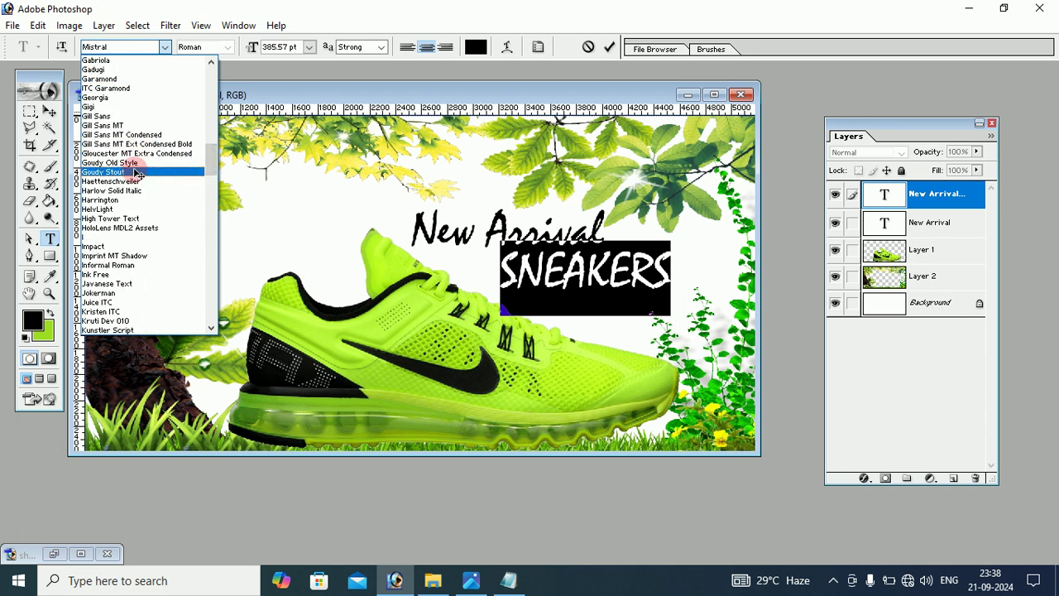
click(135, 176)
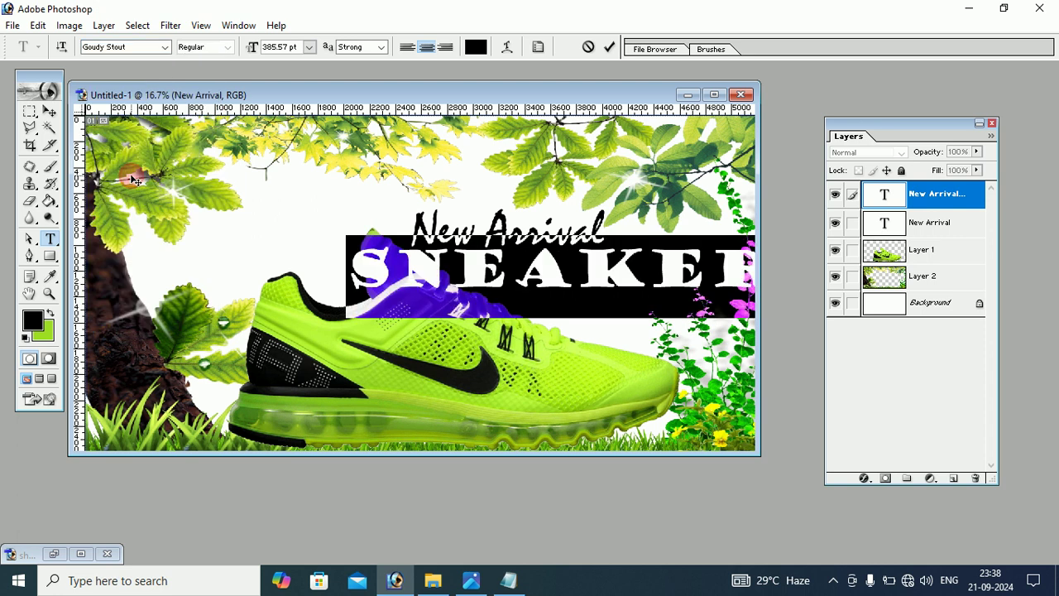
Scale the SNEAKERS text down to fit the banner.
click(50, 110)
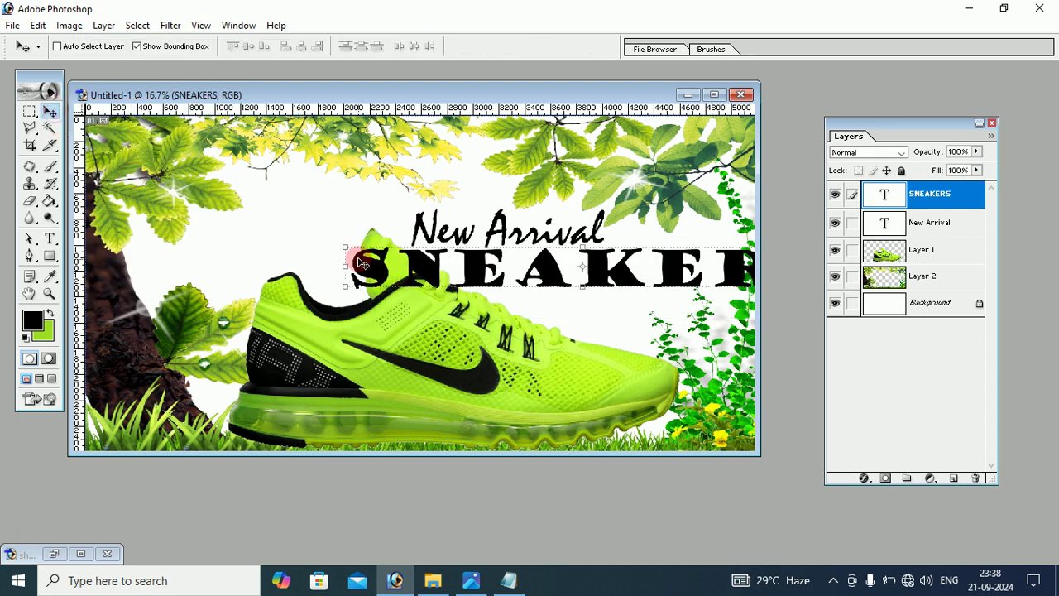
drag(338, 239, 538, 251)
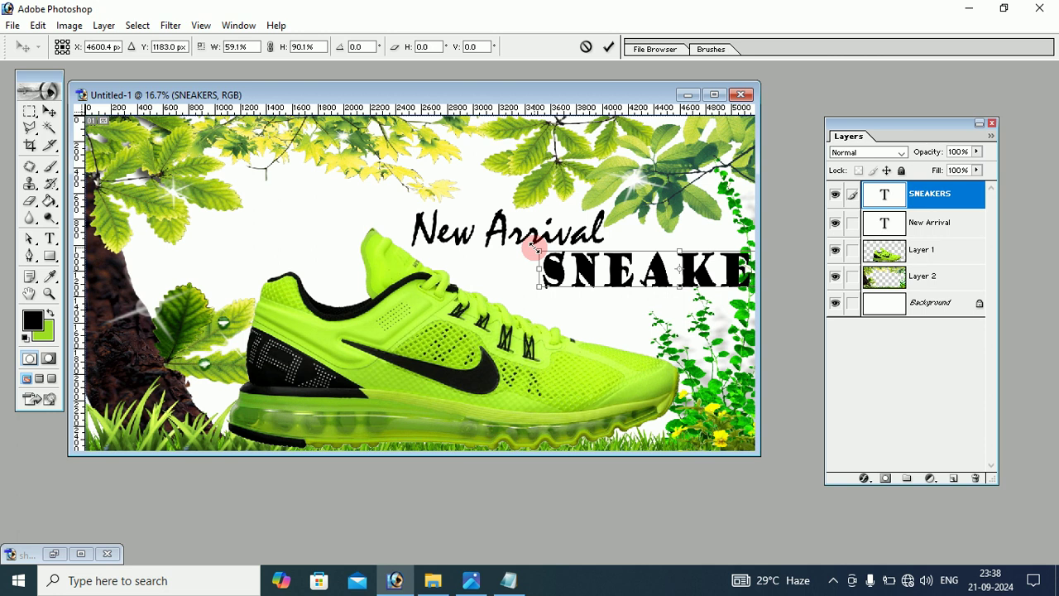
click(49, 110)
click(460, 230)
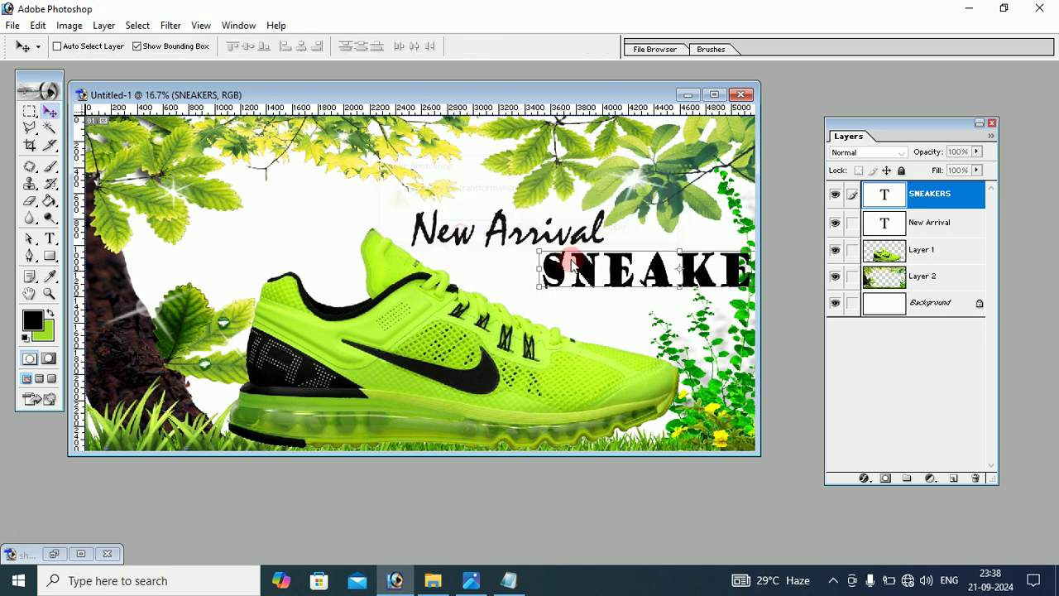
Move SNEAKERS left and narrow it to 92.3% width, checking the finished banner for reference.
drag(593, 276, 510, 276)
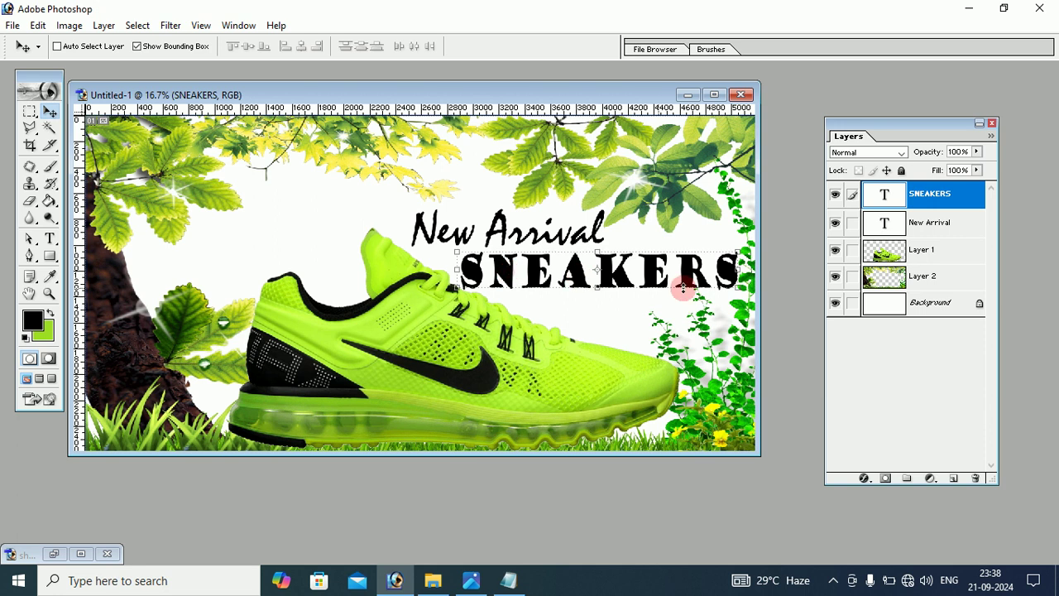
drag(737, 287, 717, 288)
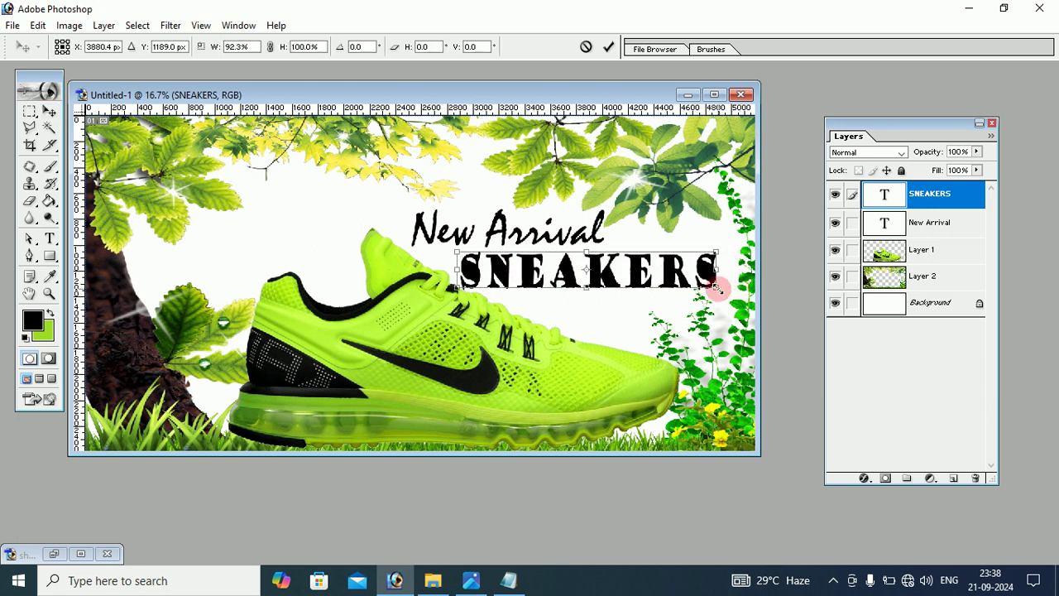
click(51, 112)
click(481, 230)
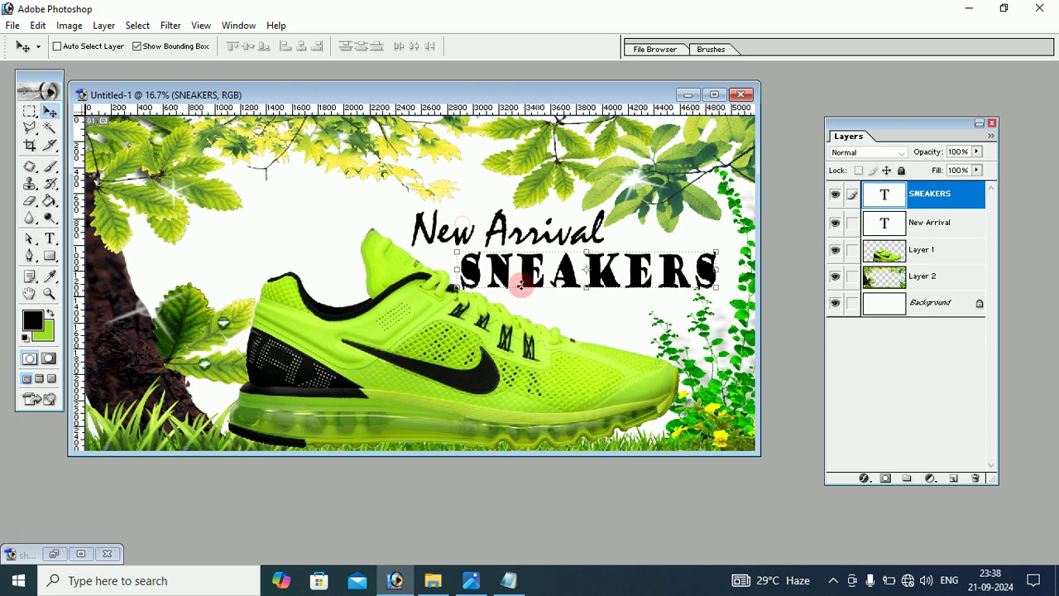
click(478, 584)
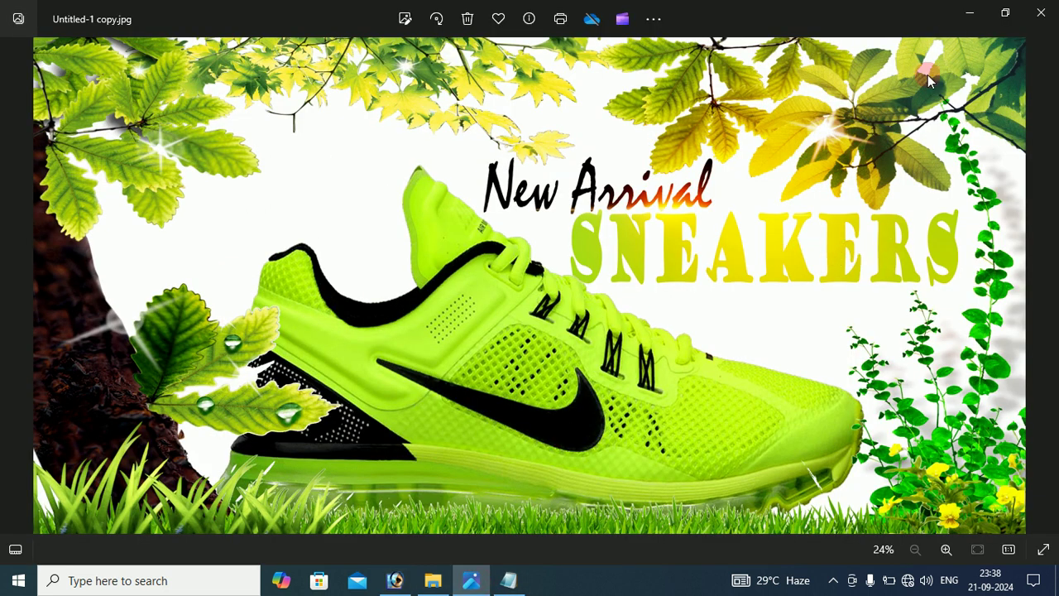
click(971, 12)
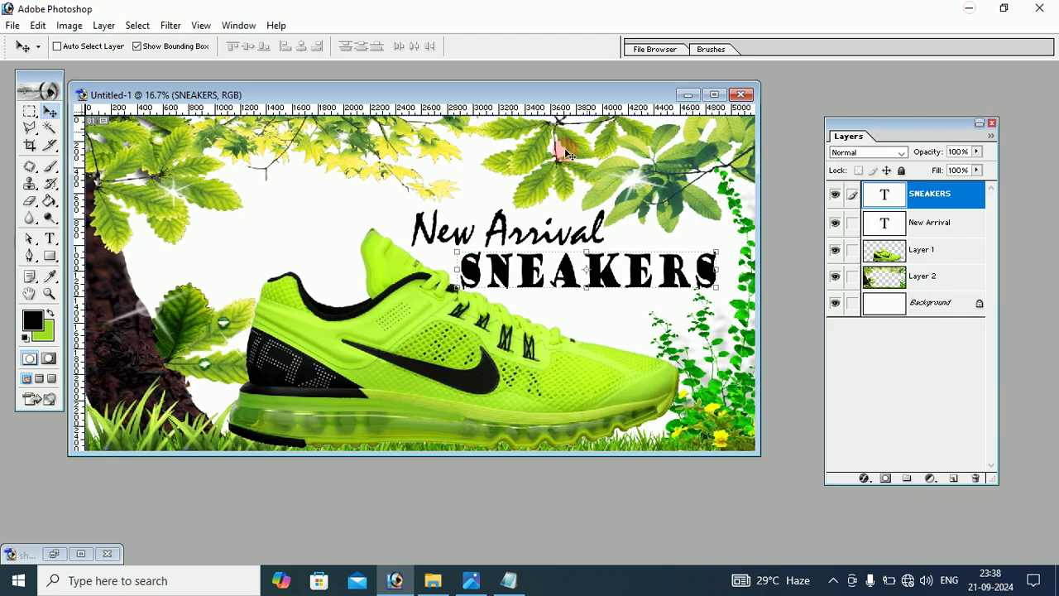
Colour the SNEAKERS text lime green A5E233, sampled from the sneaker.
click(50, 239)
drag(460, 273, 719, 292)
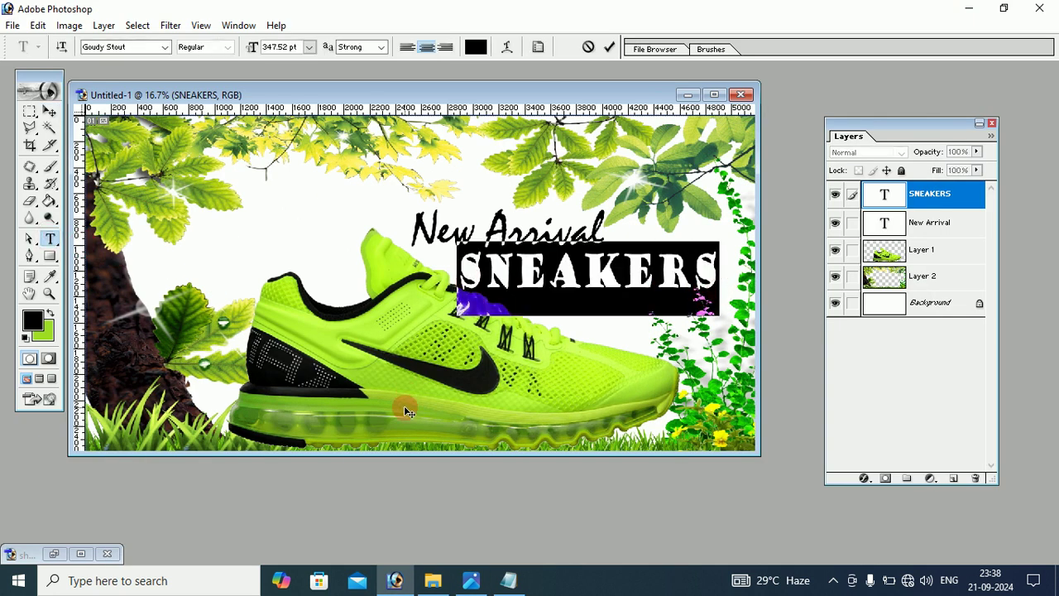
click(50, 278)
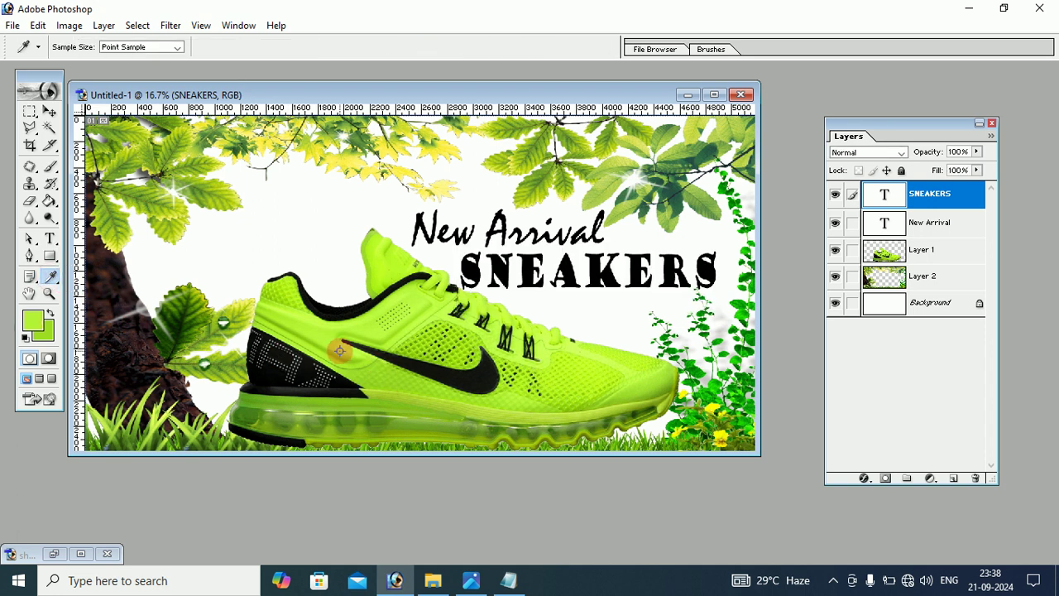
click(50, 239)
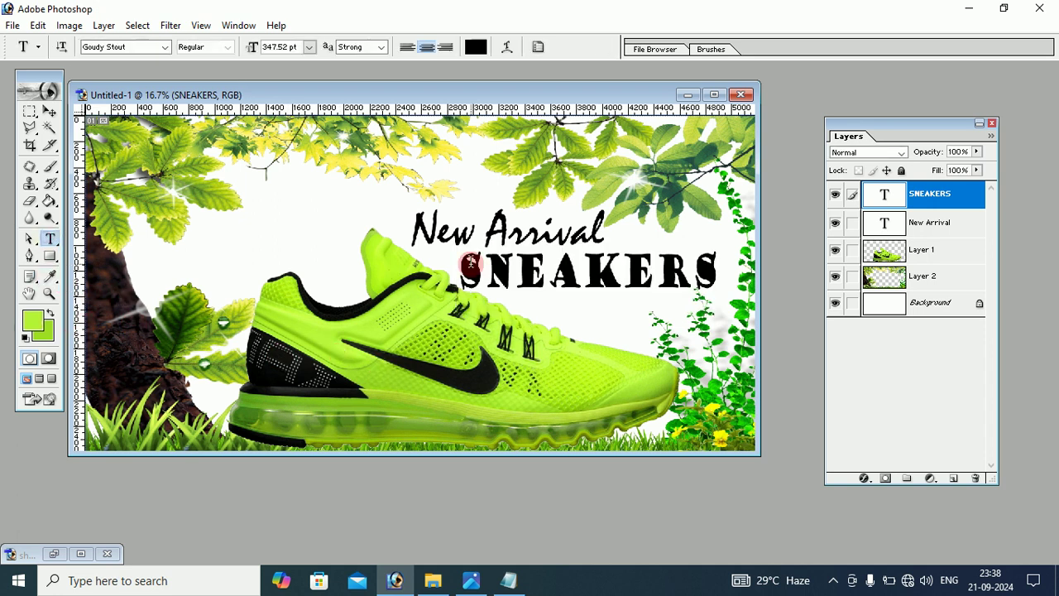
drag(469, 262, 728, 273)
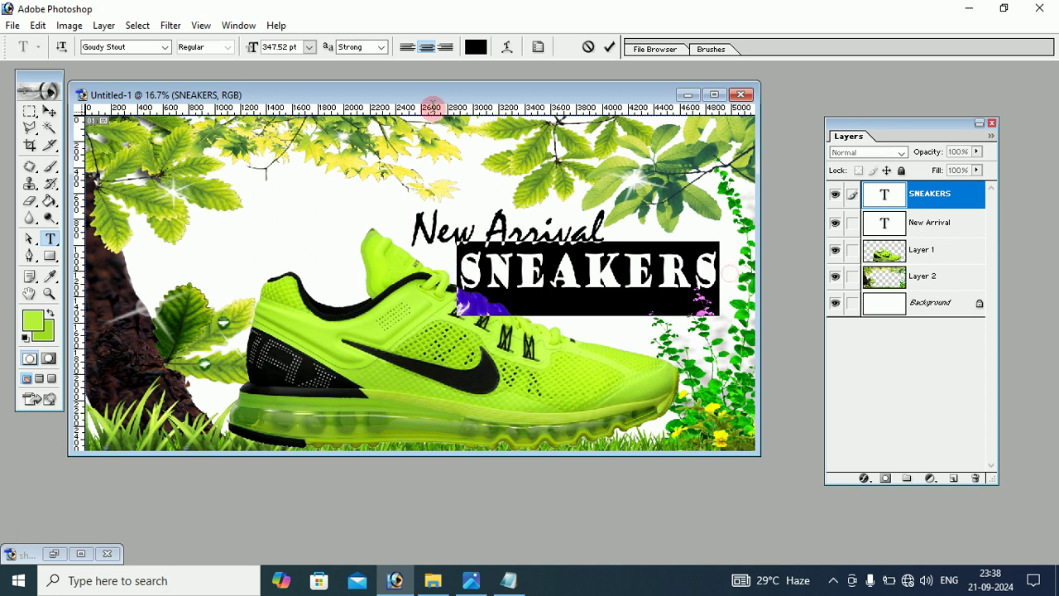
click(31, 325)
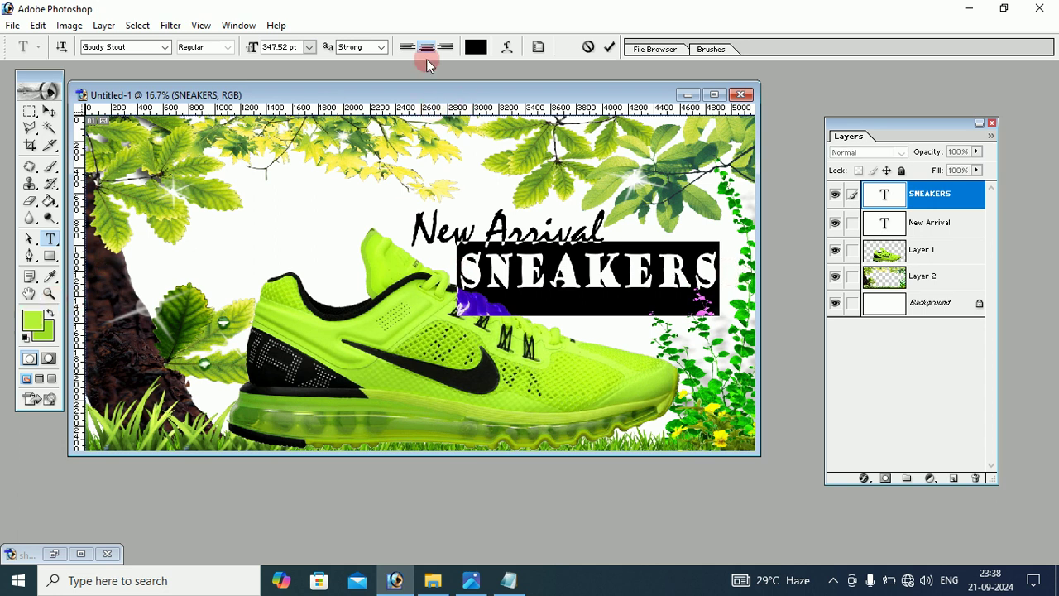
click(476, 48)
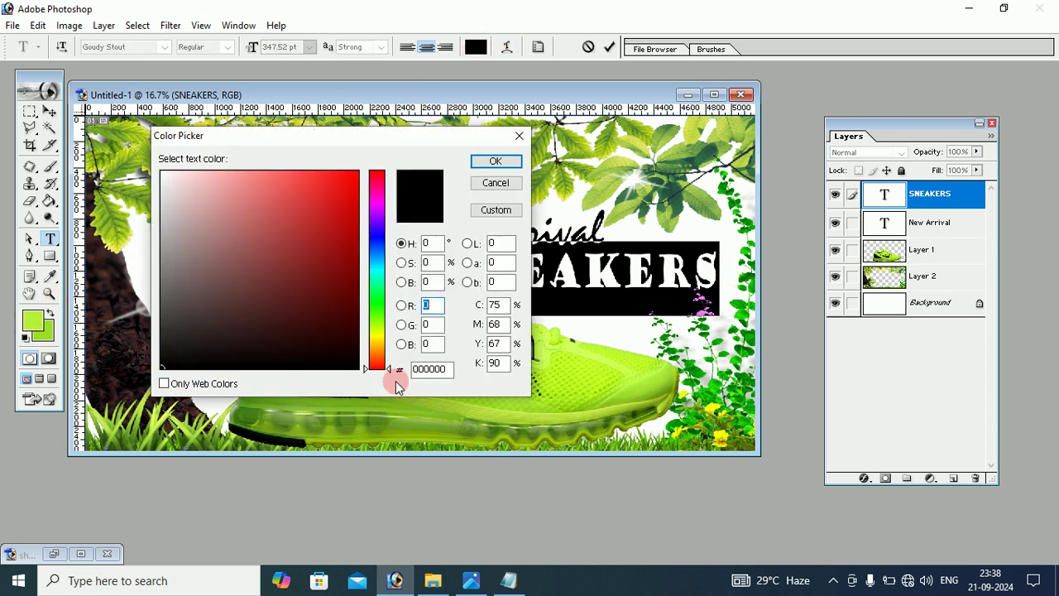
click(646, 386)
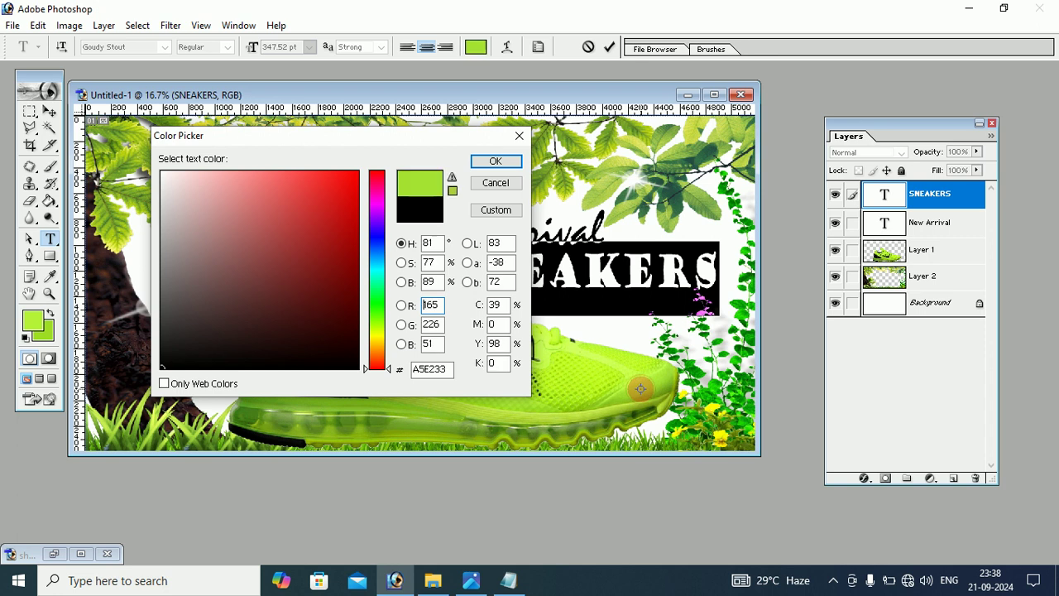
click(490, 160)
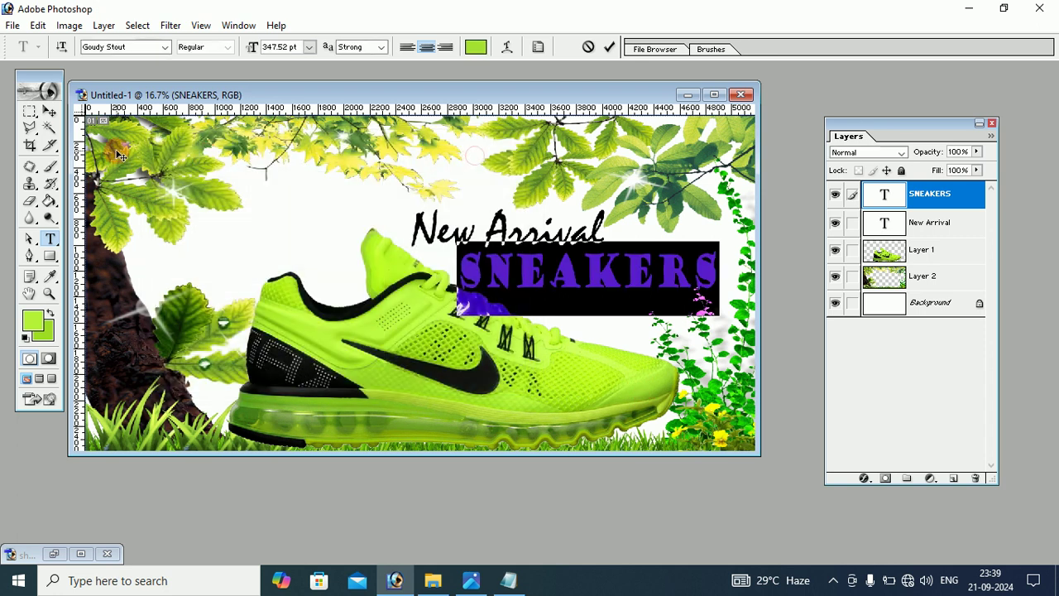
click(50, 111)
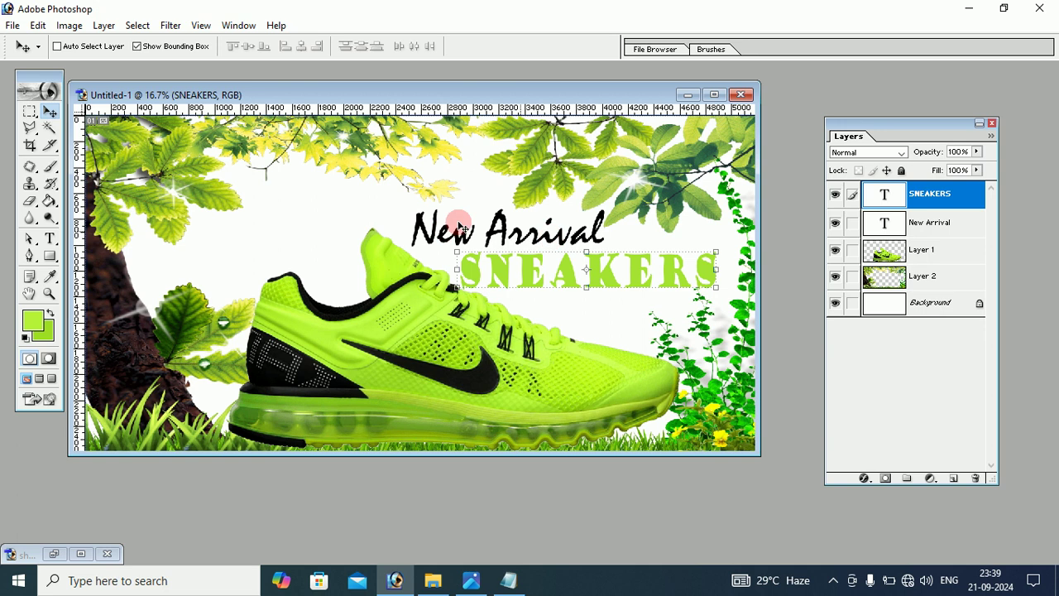
Open the kisspng orange light-flare image, drag it into Untitled-1 as Layer 3, and close the source.
click(12, 25)
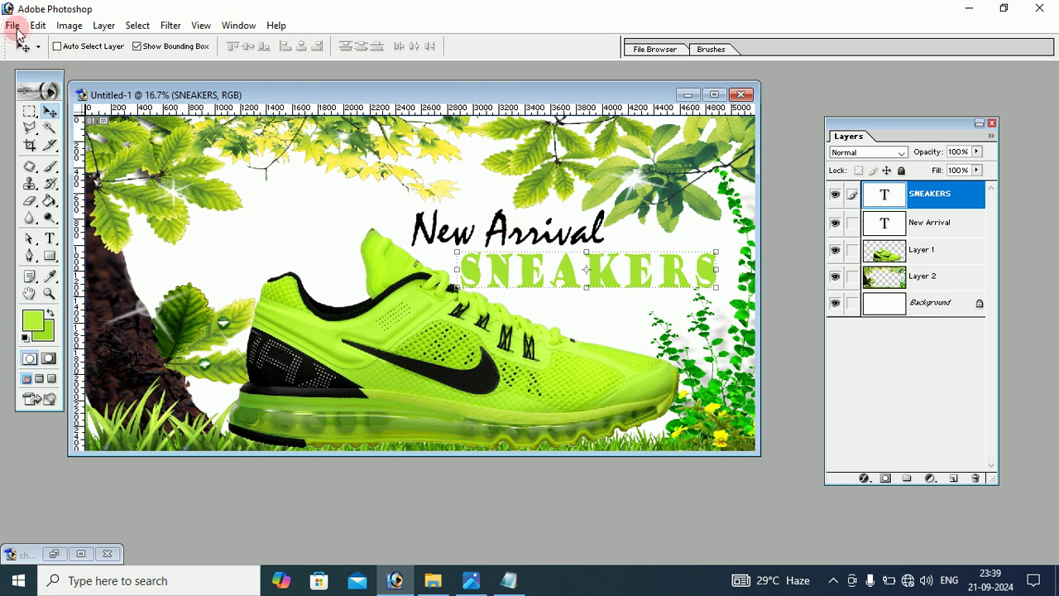
click(23, 63)
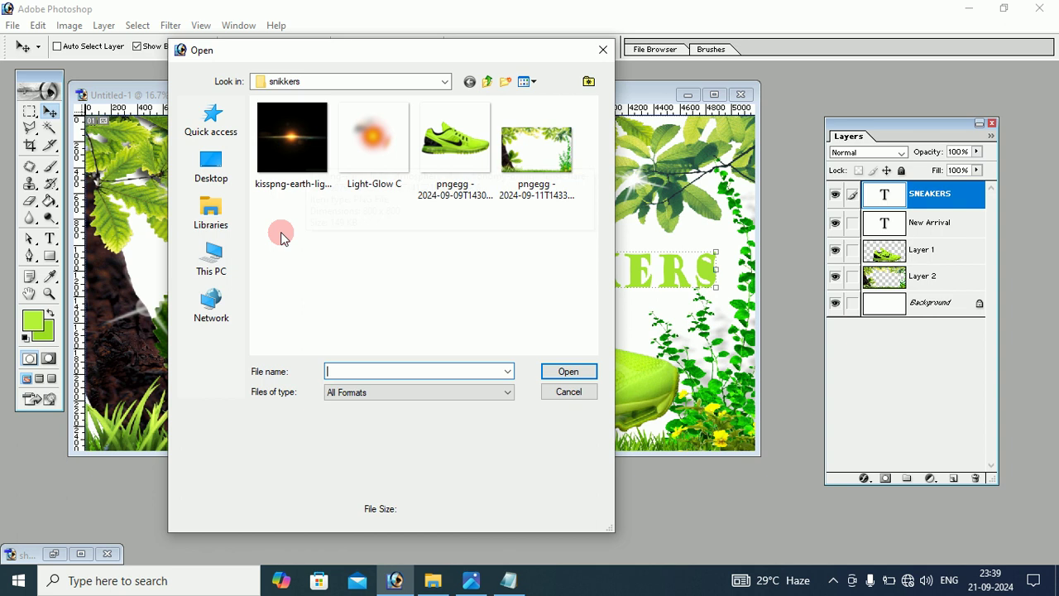
click(282, 149)
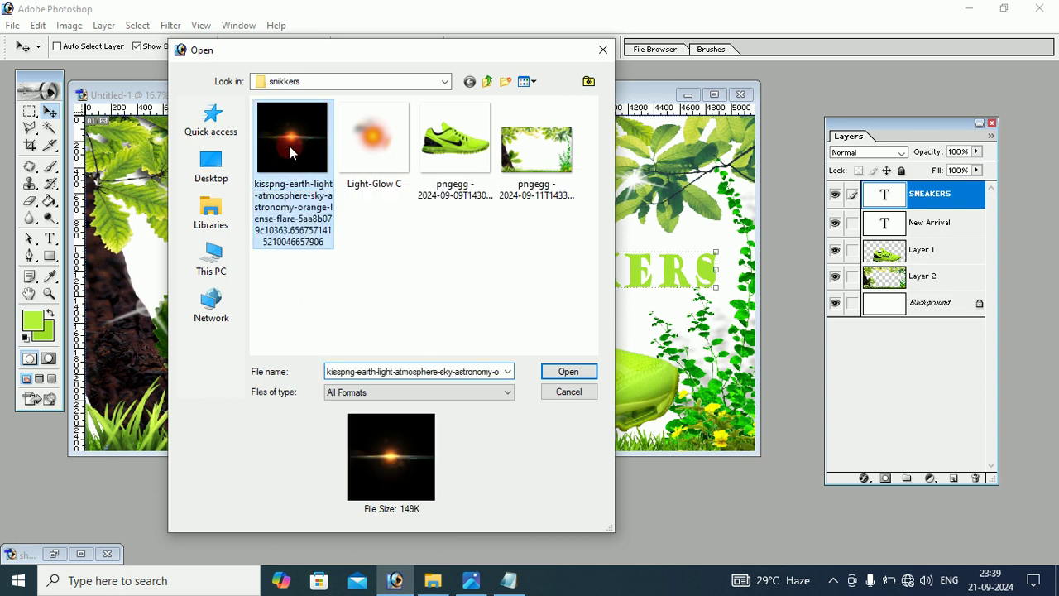
click(558, 380)
mouse_move(351, 331)
mouse_down()
mouse_move(538, 256)
mouse_move(572, 231)
mouse_up()
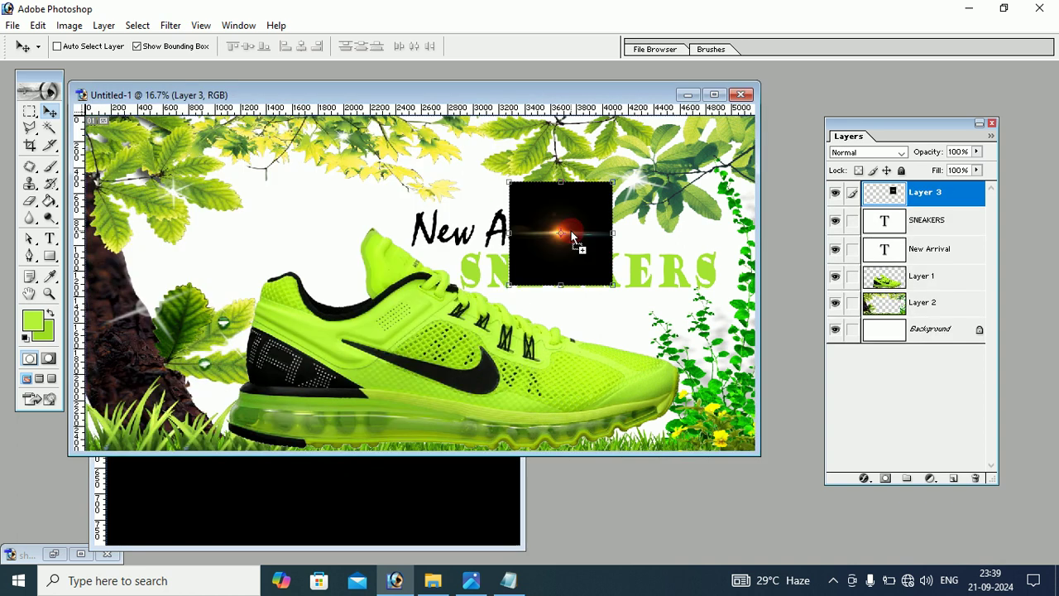
click(326, 513)
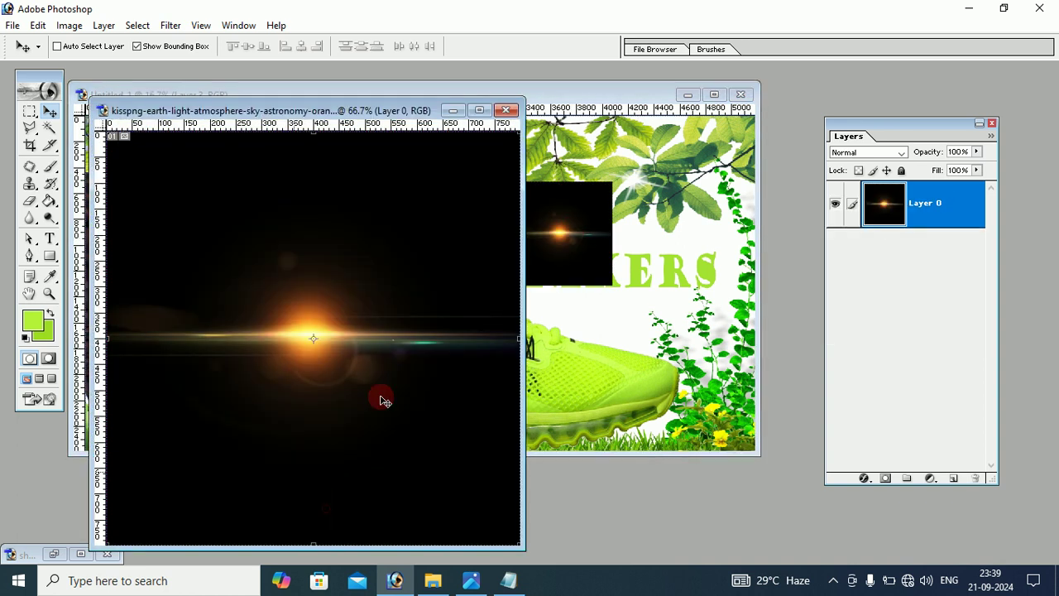
click(501, 109)
Enlarge the flare to about 271.8% × 205.8% over the SNEAKERS area.
key(ctrl+t)
drag(510, 182, 382, 155)
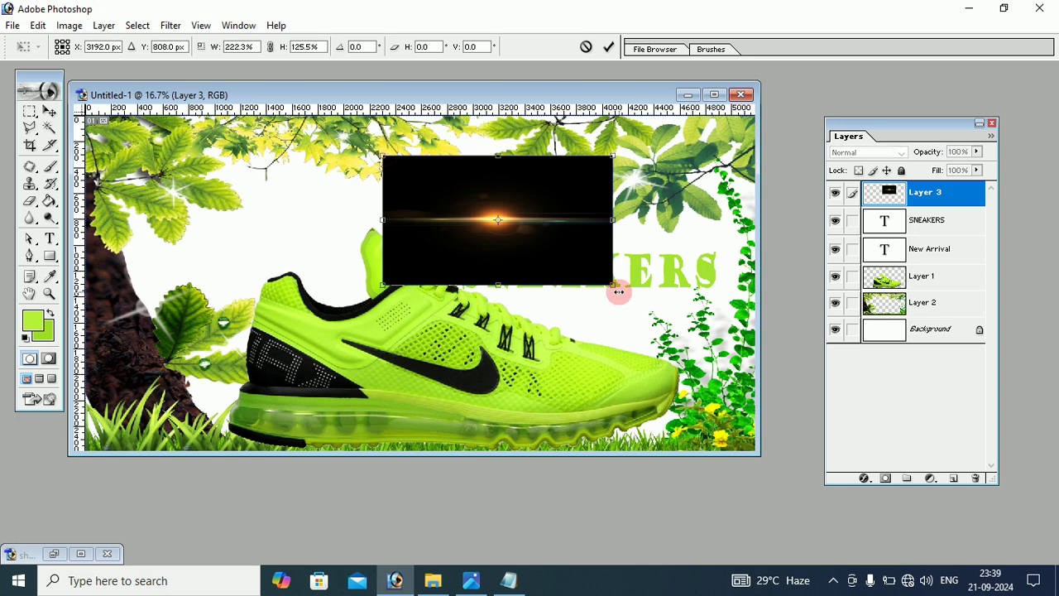
drag(619, 291, 655, 346)
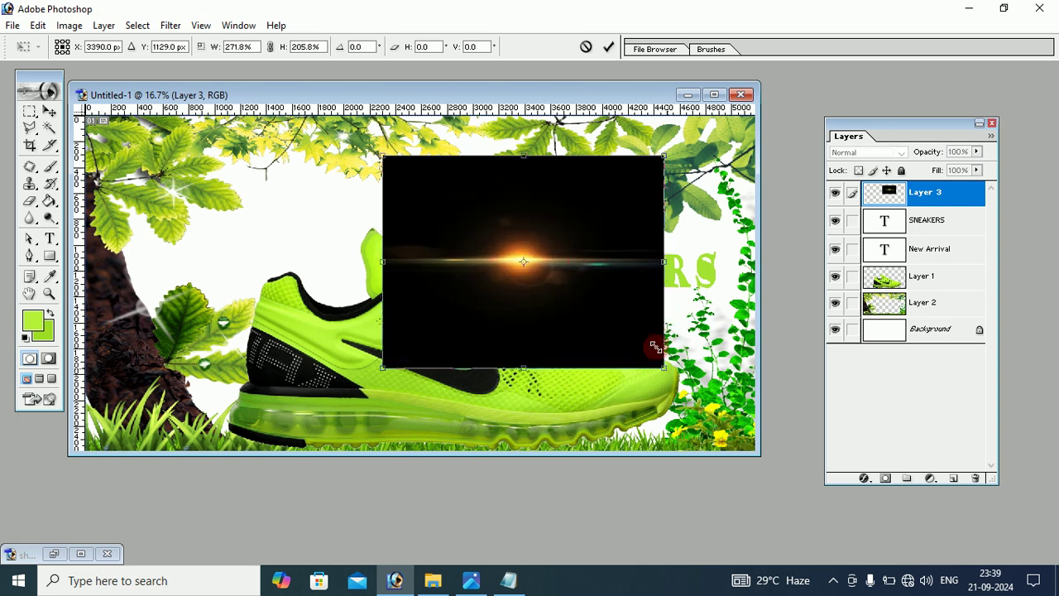
drag(577, 252, 577, 239)
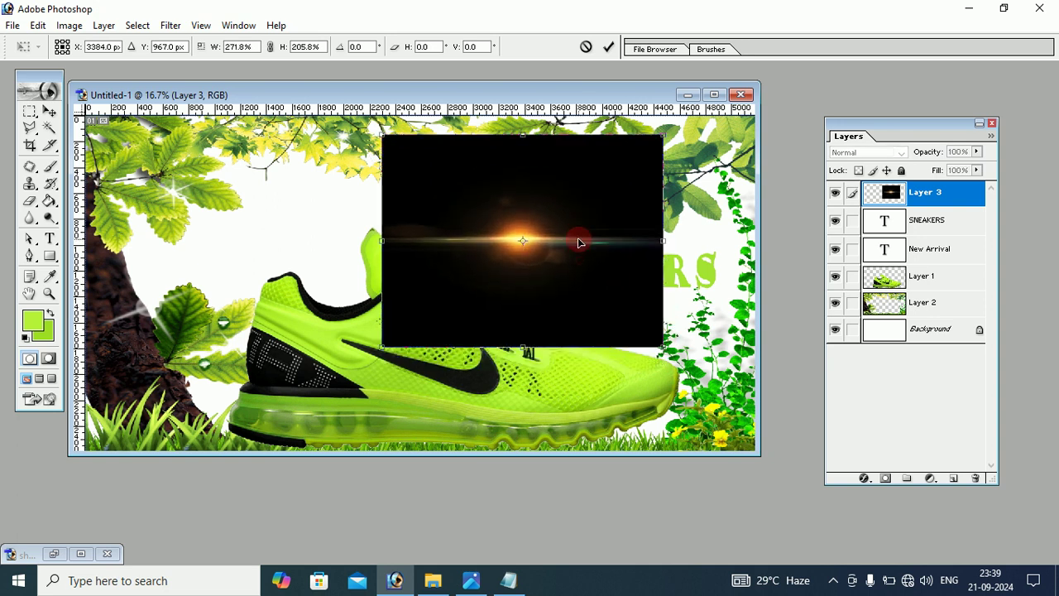
click(47, 114)
Apply the flare's transform and set Layer 3's blend mode to Screen.
click(458, 225)
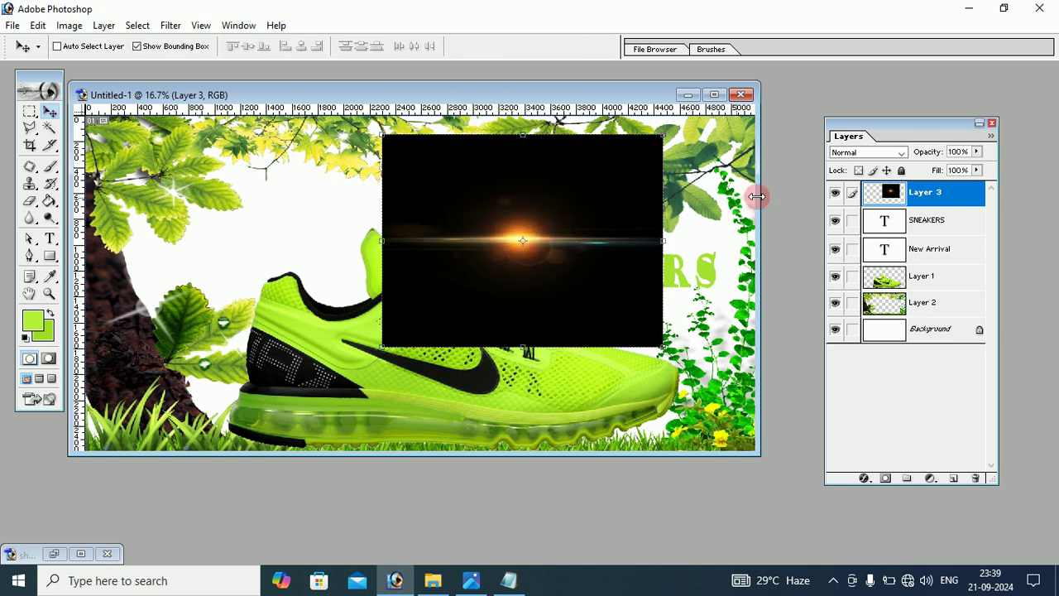
click(901, 153)
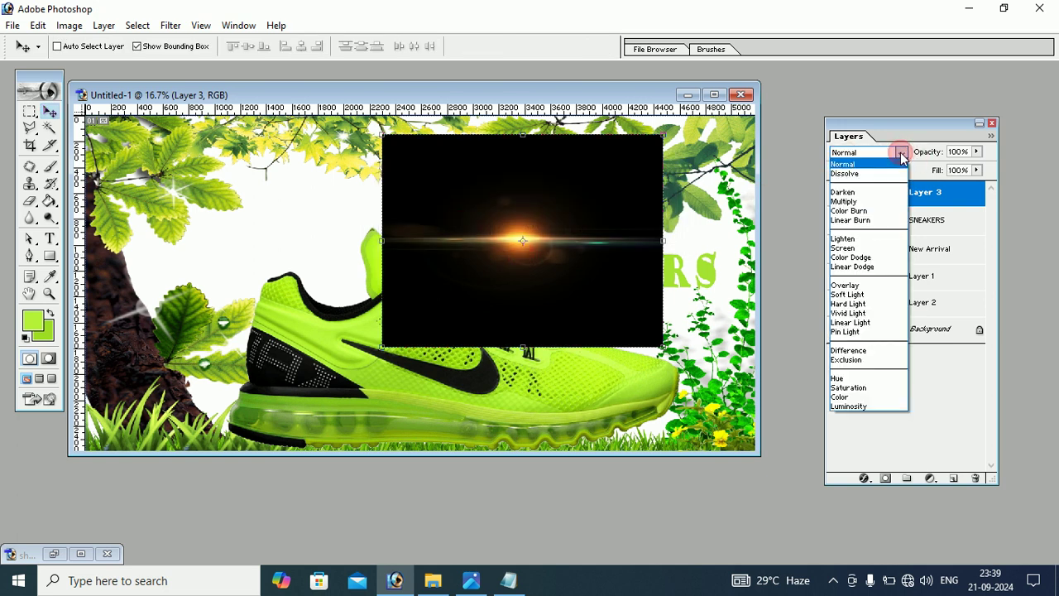
click(864, 248)
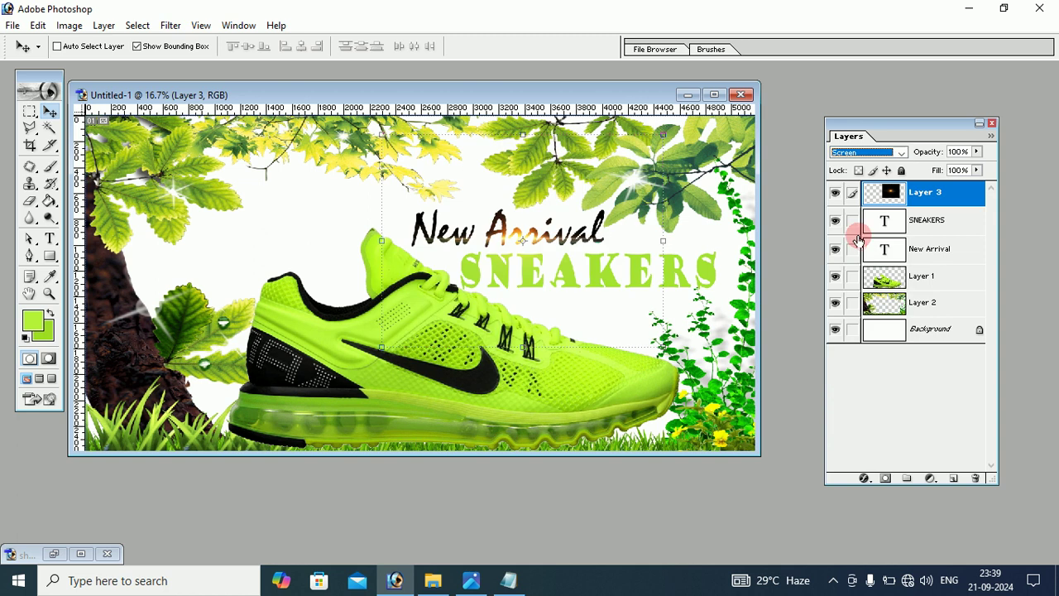
mouse_move(546, 248)
mouse_down()
mouse_move(563, 258)
mouse_move(524, 245)
mouse_move(551, 250)
mouse_up()
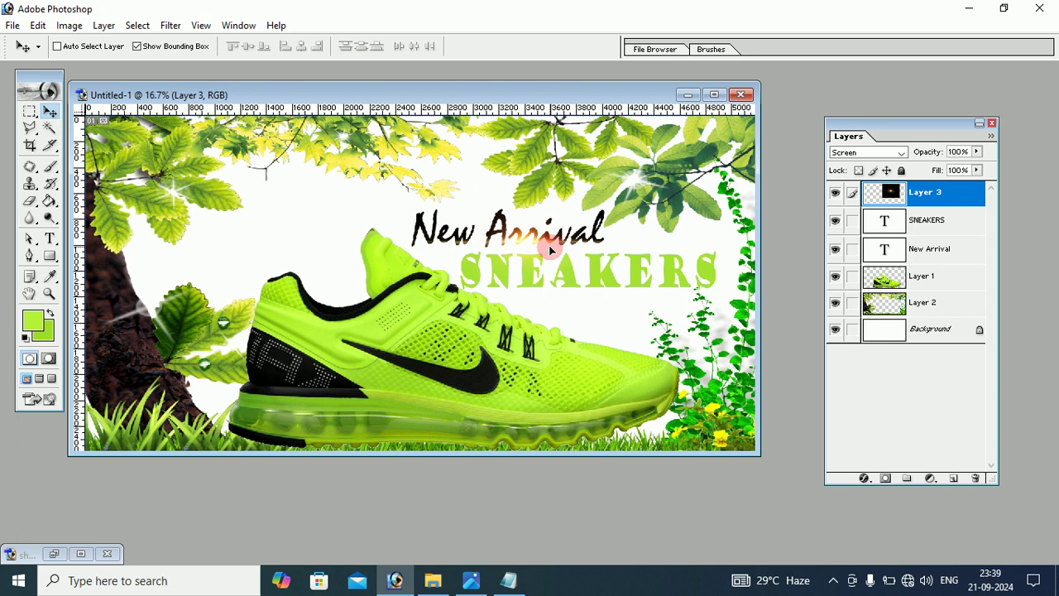
Place Layer 3 below SNEAKERS, position the flare over 'New Arrival', and duplicate it.
click(921, 193)
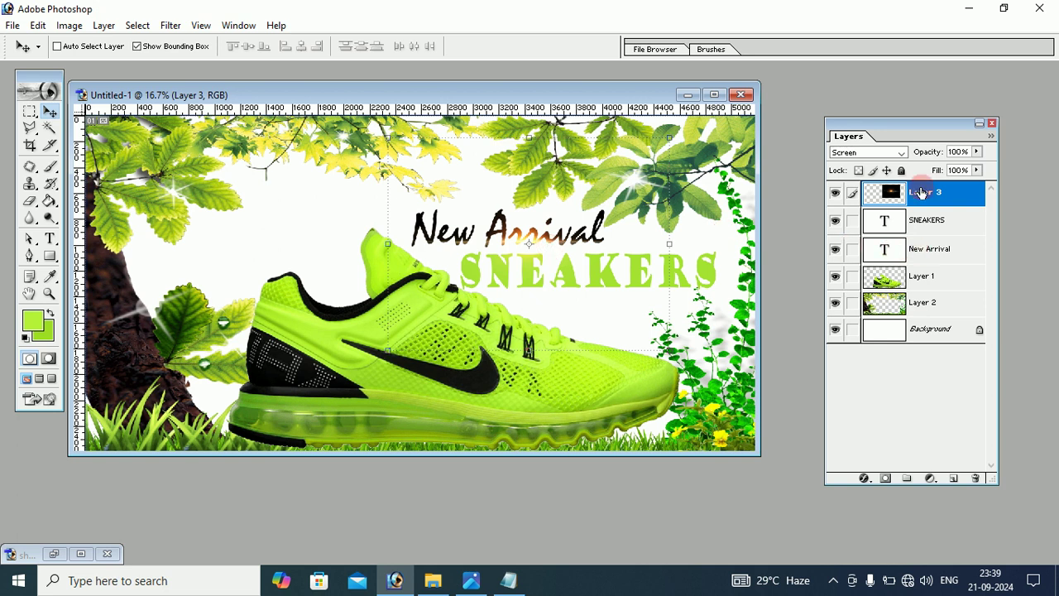
mouse_move(922, 203)
mouse_down()
mouse_move(933, 253)
mouse_move(930, 221)
mouse_up()
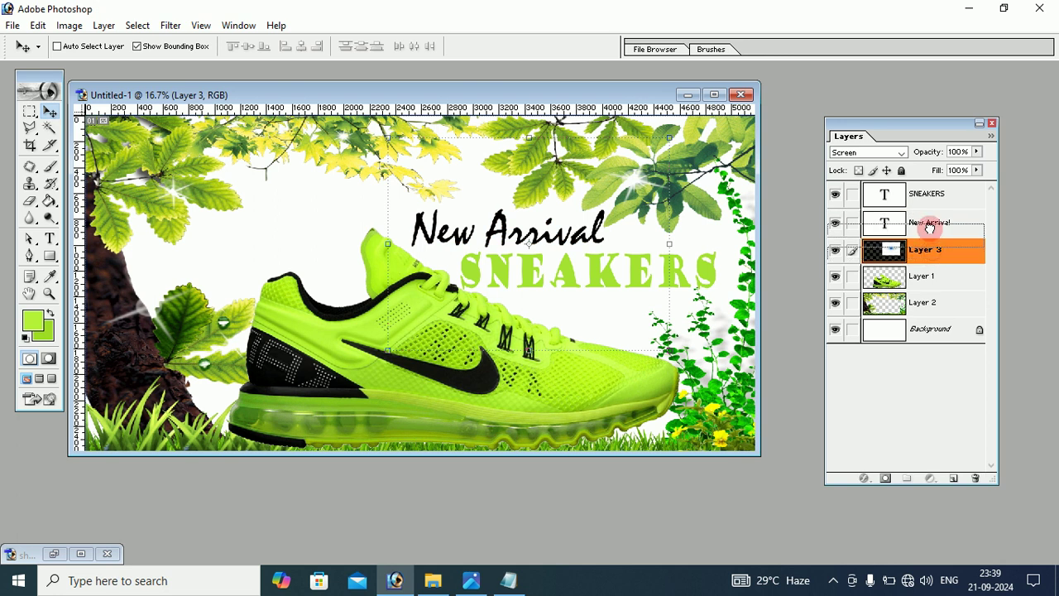
click(402, 247)
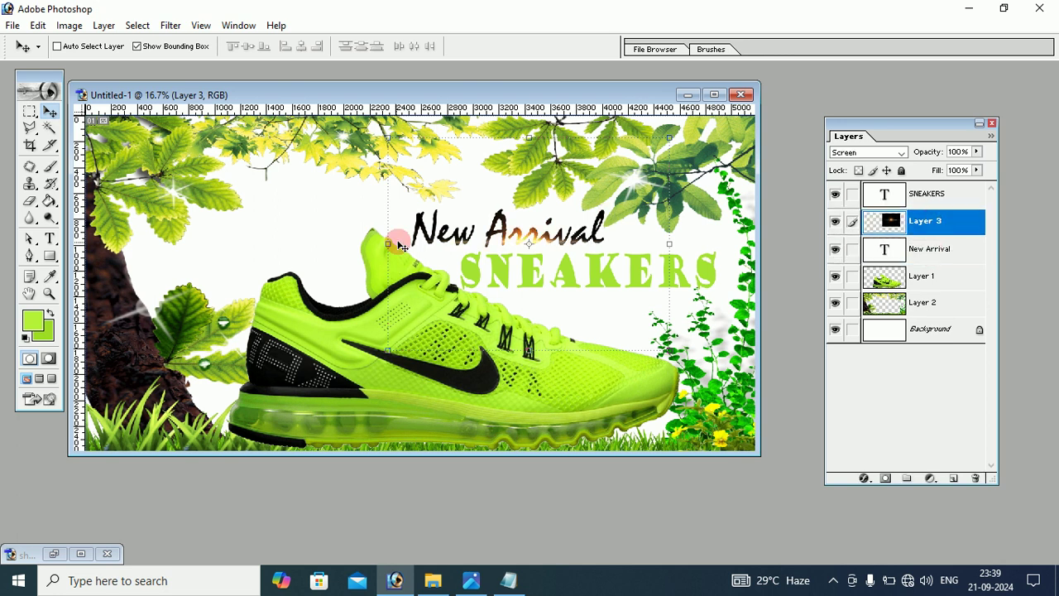
drag(407, 239, 605, 242)
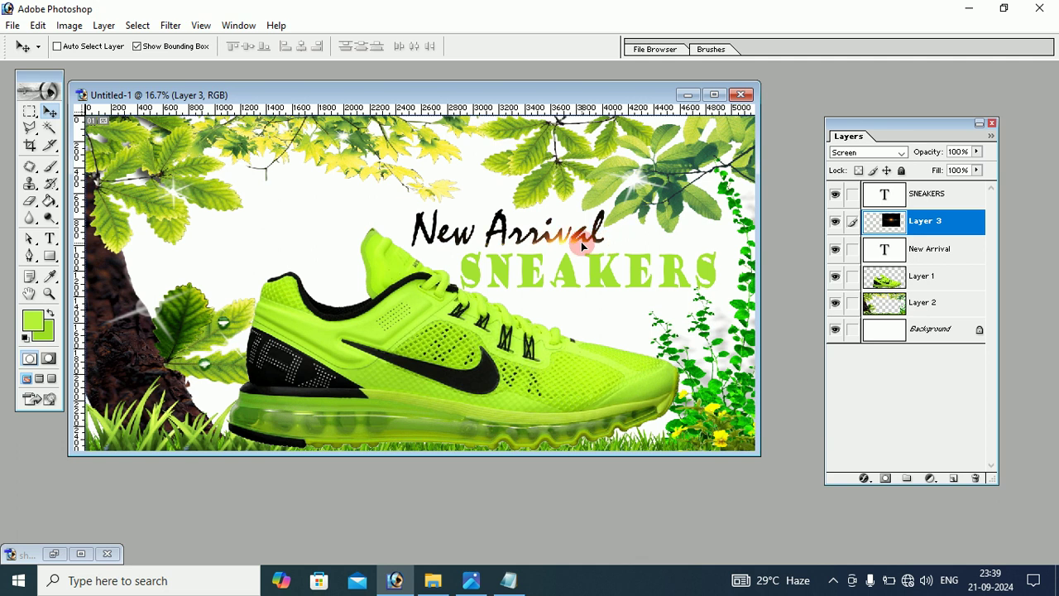
drag(605, 241, 557, 243)
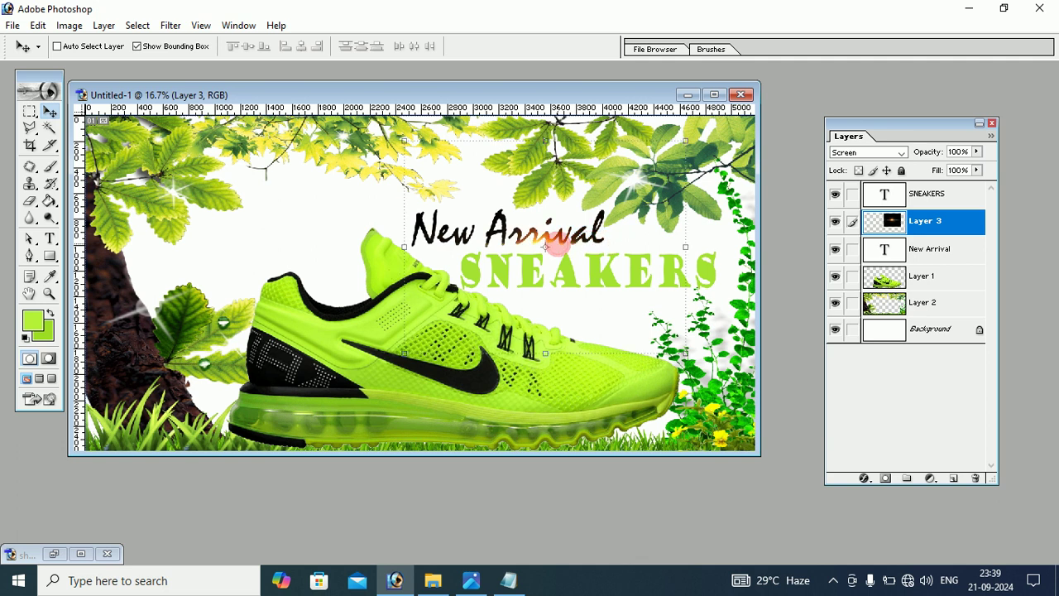
mouse_move(519, 244)
mouse_down()
mouse_move(450, 249)
mouse_move(594, 259)
mouse_up()
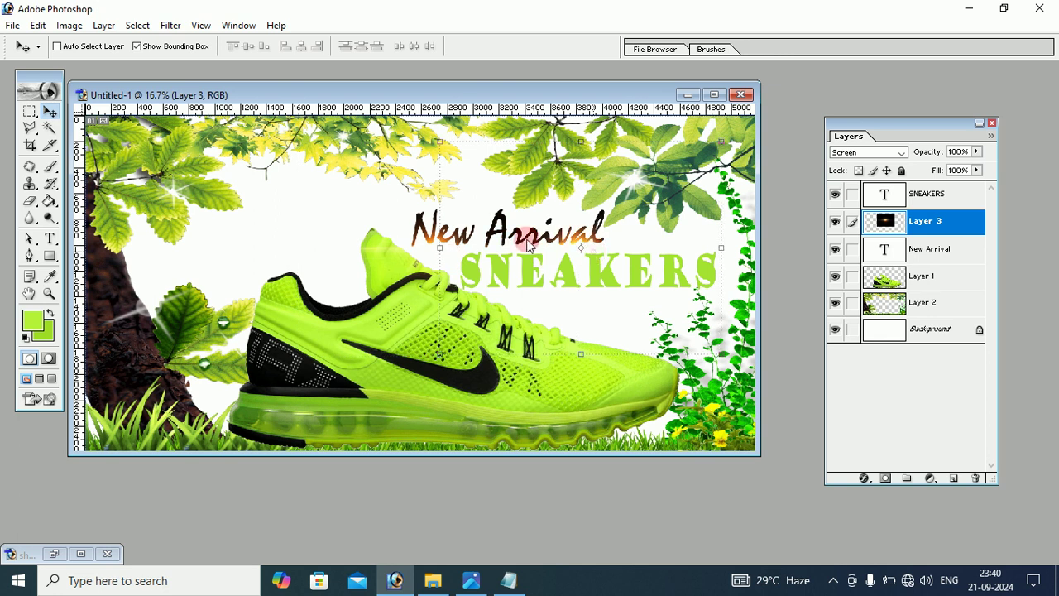
key(ctrl+j)
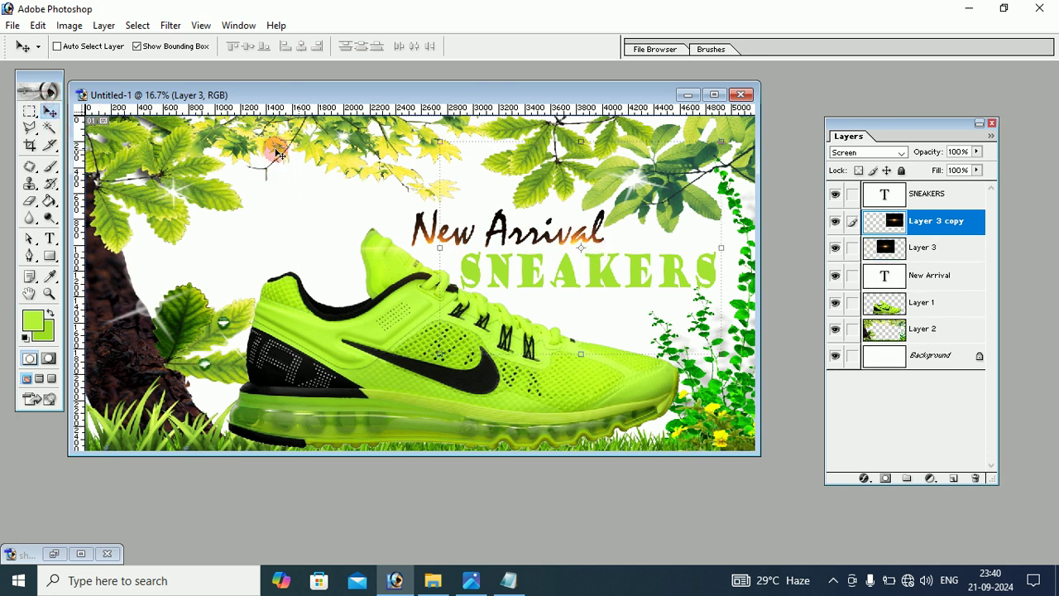
click(13, 26)
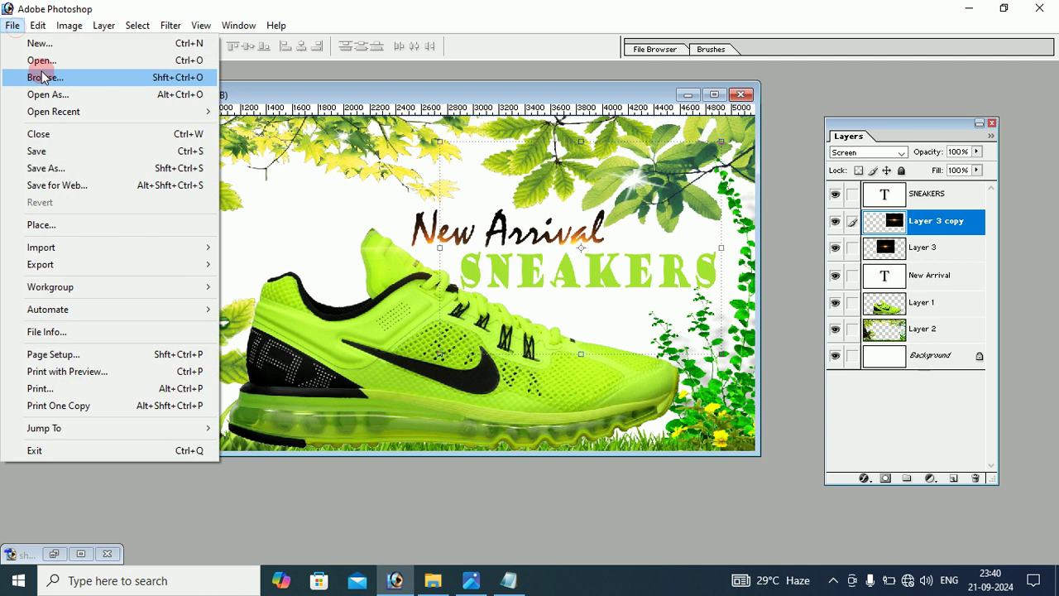
Bring Light-Glow C into the banner as Layer 4, close its source, and scale it to about 257%.
click(41, 61)
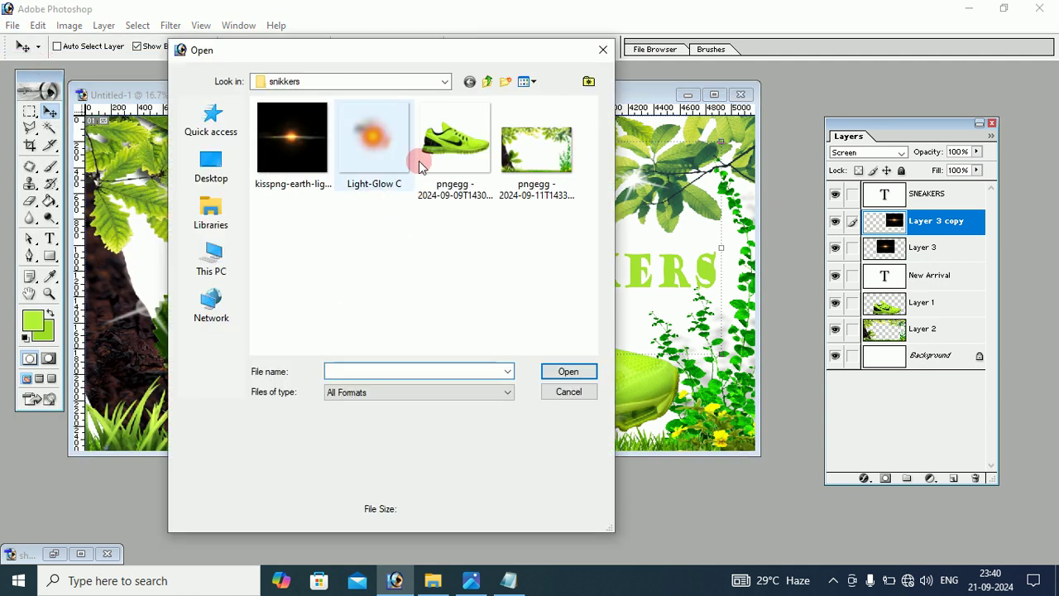
click(374, 143)
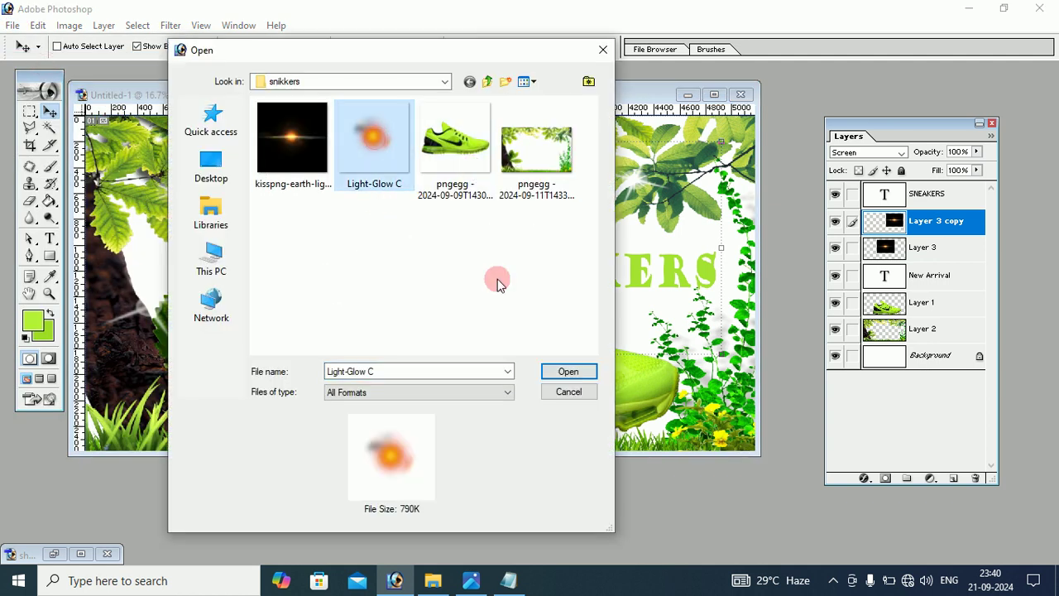
click(568, 372)
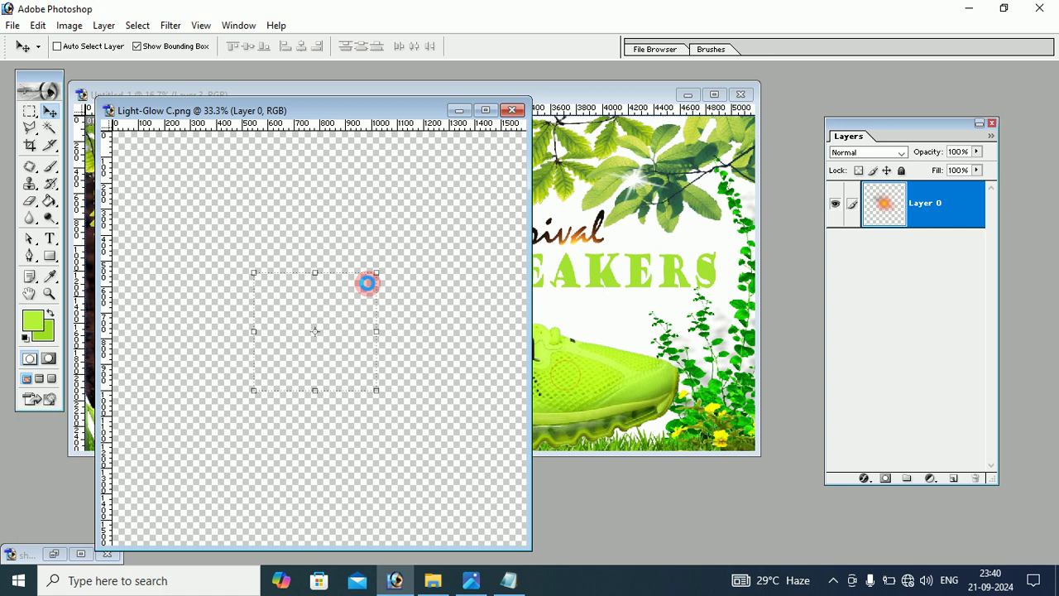
drag(343, 331, 644, 213)
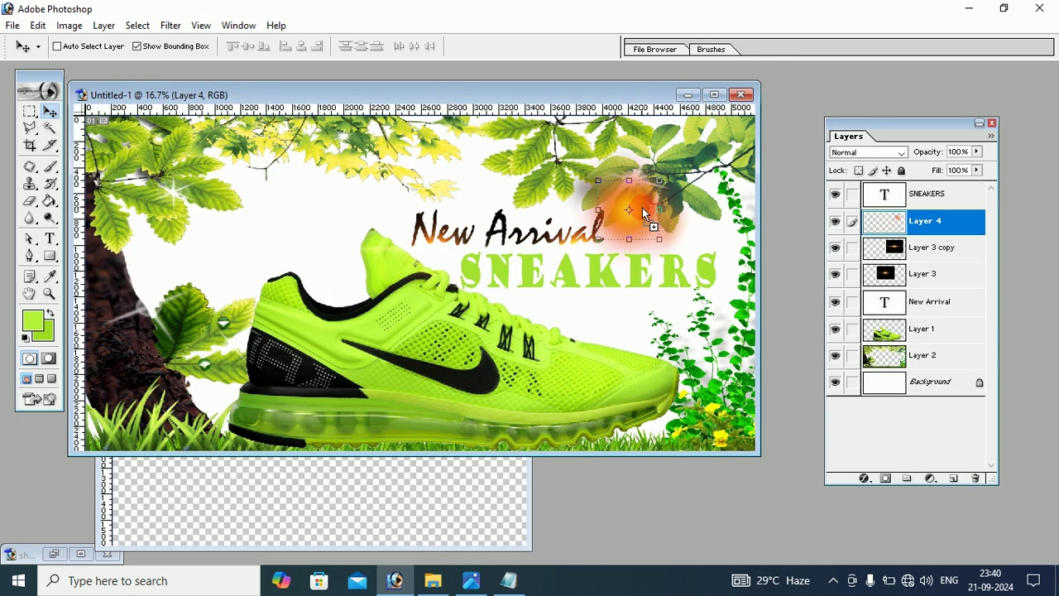
click(398, 463)
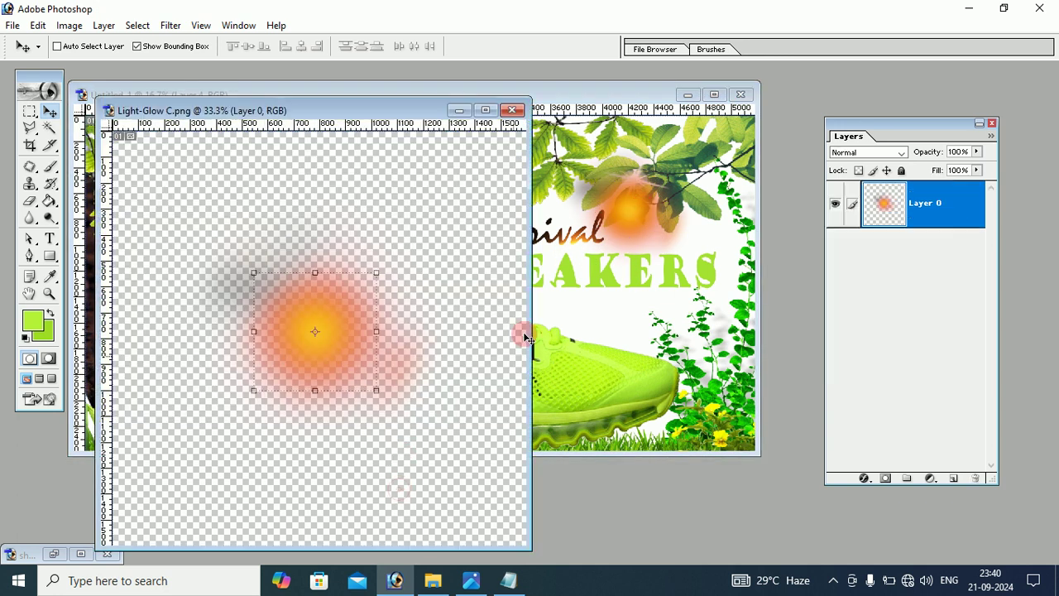
click(512, 110)
mouse_move(661, 240)
mouse_down()
mouse_move(768, 303)
mouse_move(758, 331)
mouse_up()
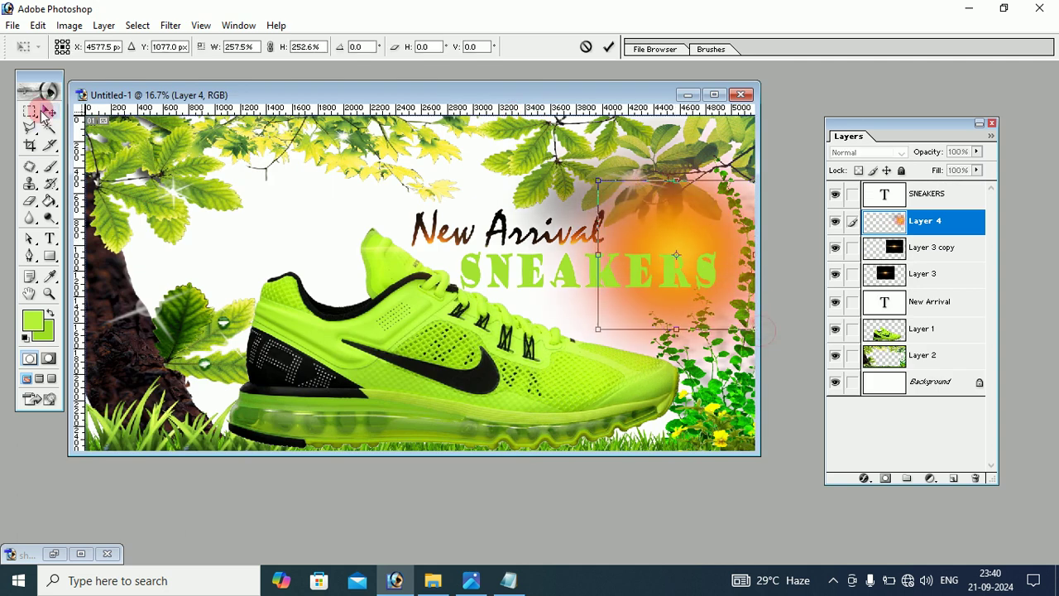
Apply the glow's scaling, set Layer 4 to Overlay blending, and move it up into the leaves.
click(49, 111)
click(452, 228)
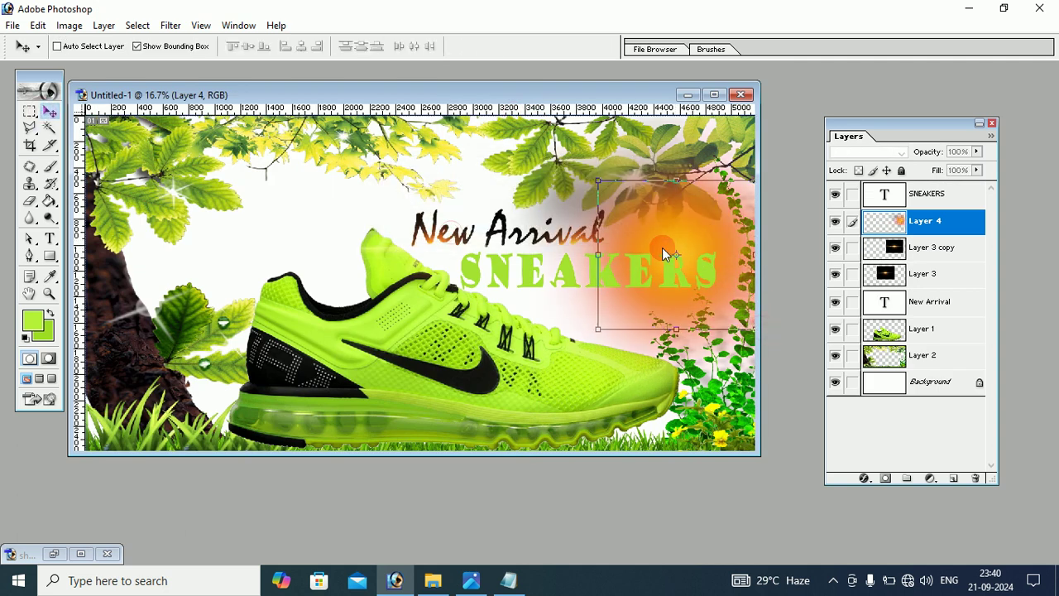
click(900, 154)
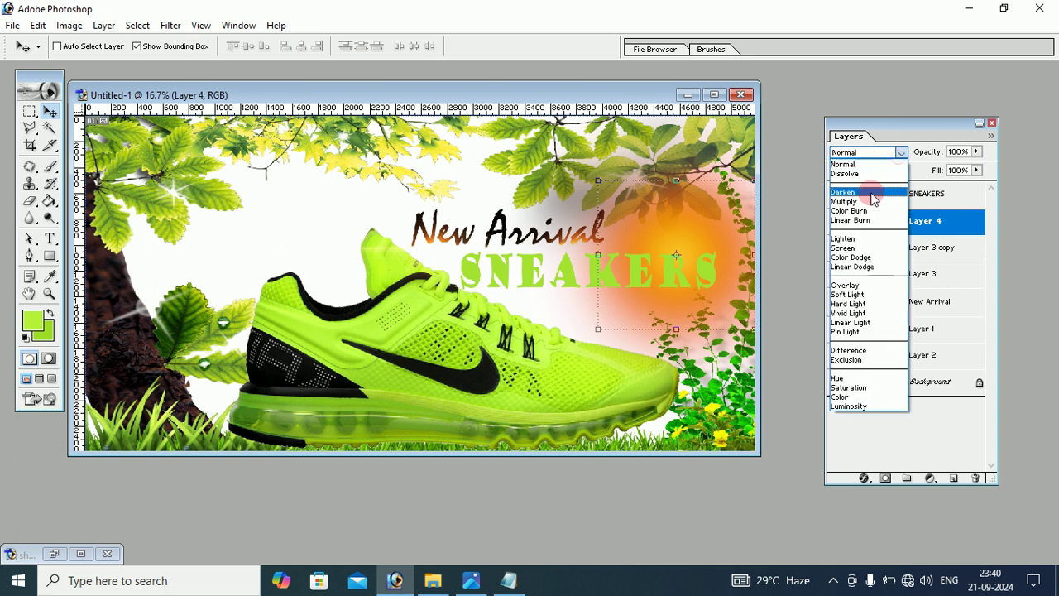
click(876, 247)
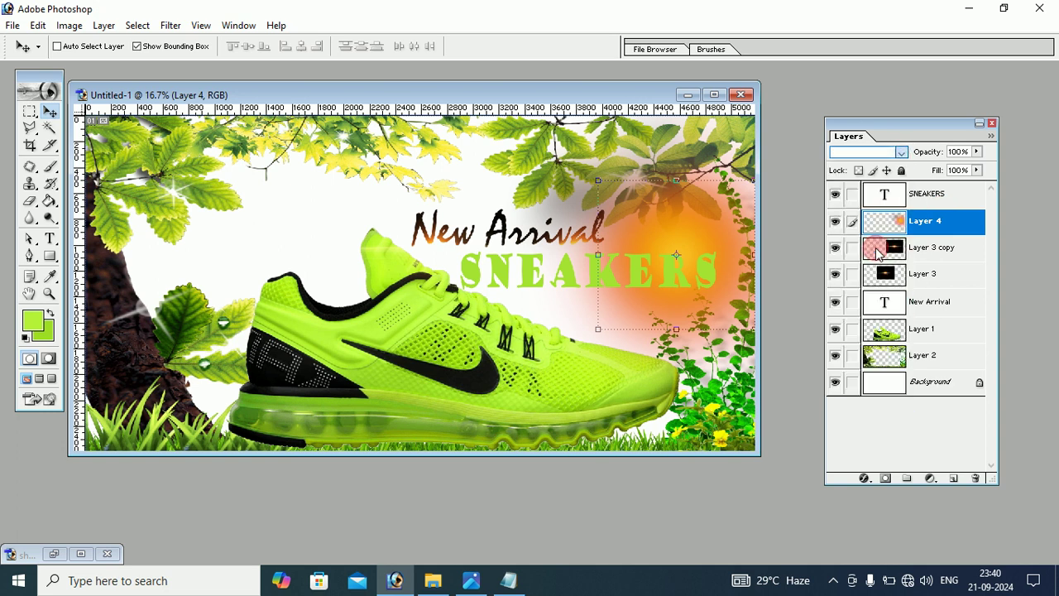
click(899, 154)
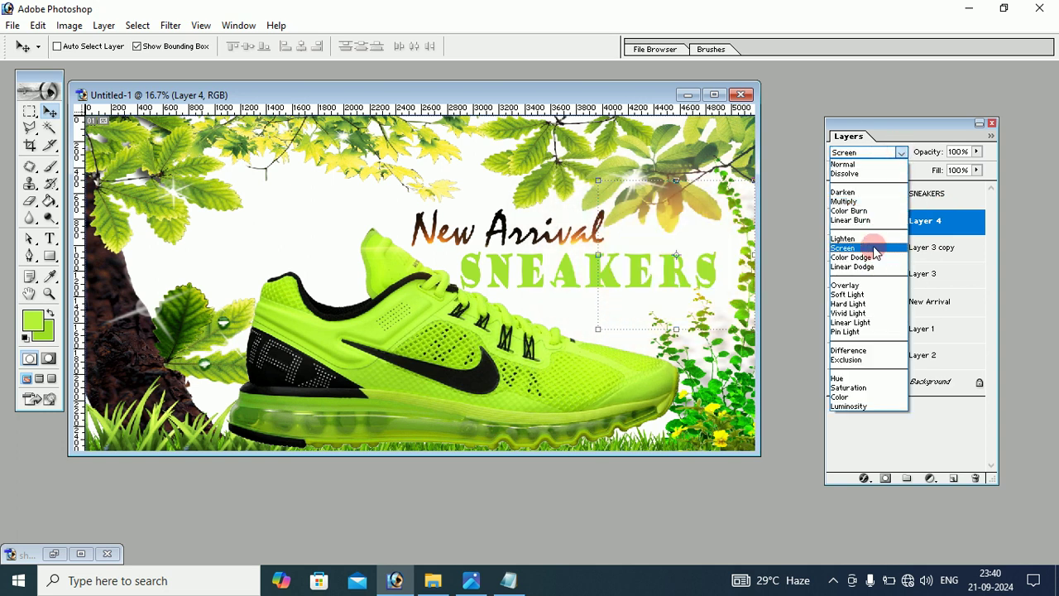
click(875, 285)
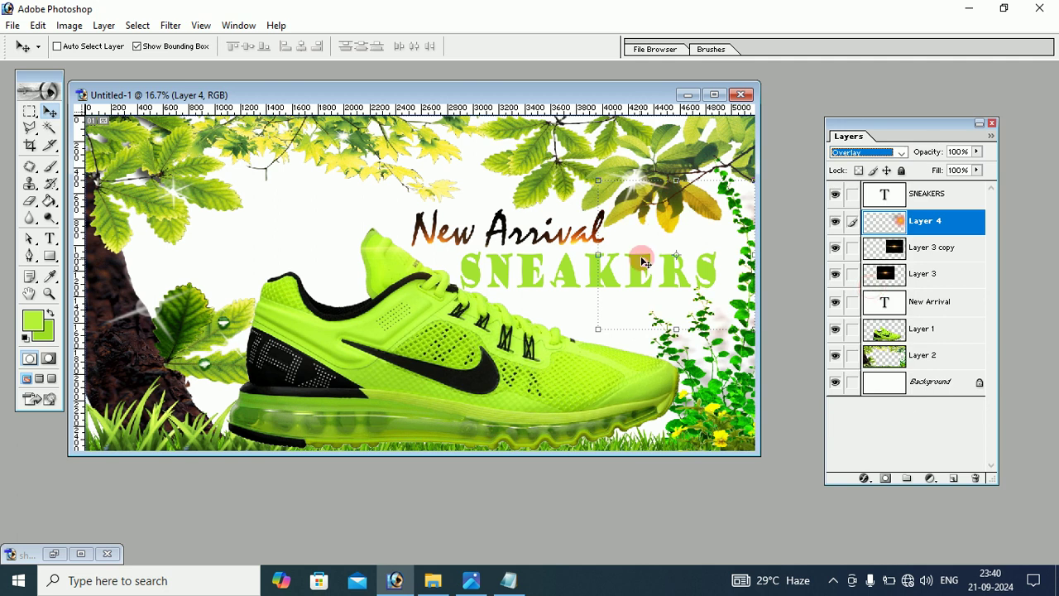
mouse_move(662, 237)
mouse_down()
mouse_move(651, 180)
mouse_move(679, 193)
mouse_up()
Move Layer 4 to the top over the K of SNEAKERS, then duplicate it over the N.
click(935, 213)
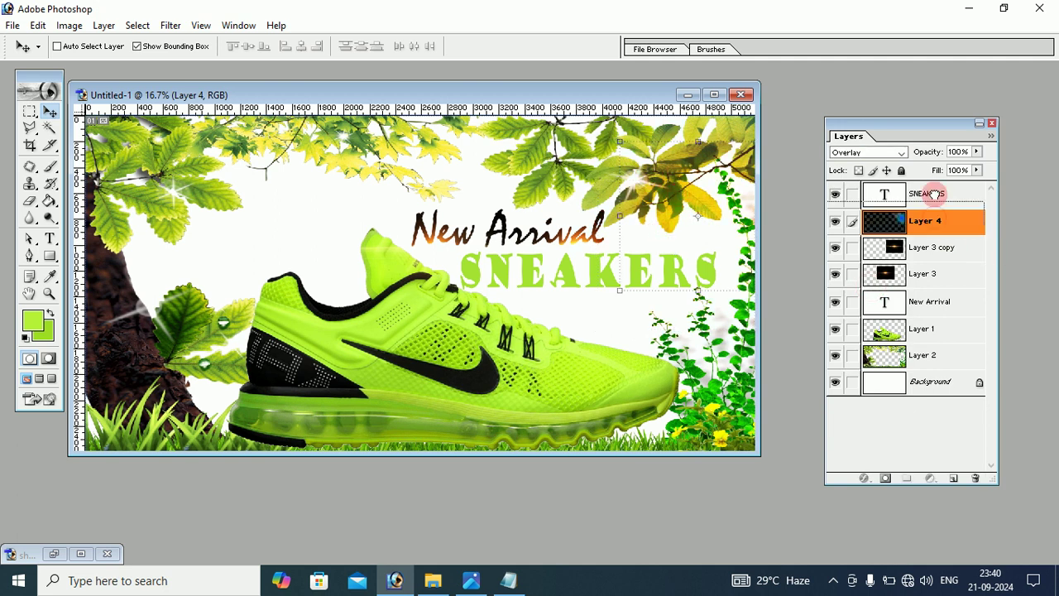
drag(935, 214, 937, 187)
mouse_move(661, 225)
mouse_down()
mouse_move(626, 271)
mouse_move(644, 278)
mouse_up()
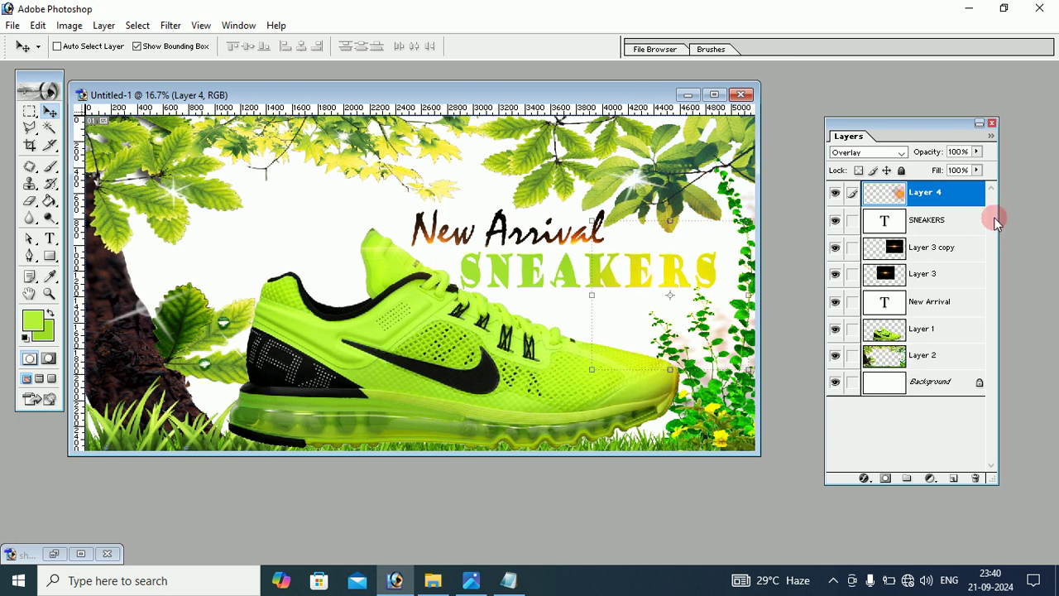
mouse_move(919, 199)
mouse_down()
mouse_move(970, 355)
mouse_move(941, 465)
mouse_move(954, 479)
mouse_up()
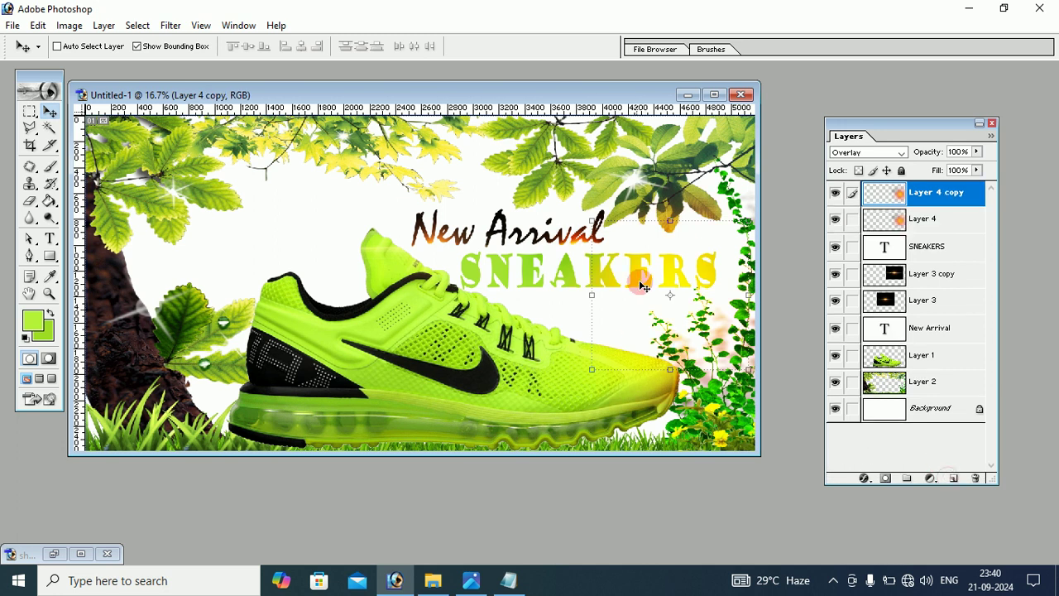
mouse_move(644, 275)
mouse_down()
mouse_move(539, 265)
mouse_move(631, 274)
mouse_move(459, 273)
mouse_move(515, 295)
mouse_move(485, 231)
mouse_move(447, 240)
mouse_move(473, 264)
mouse_up()
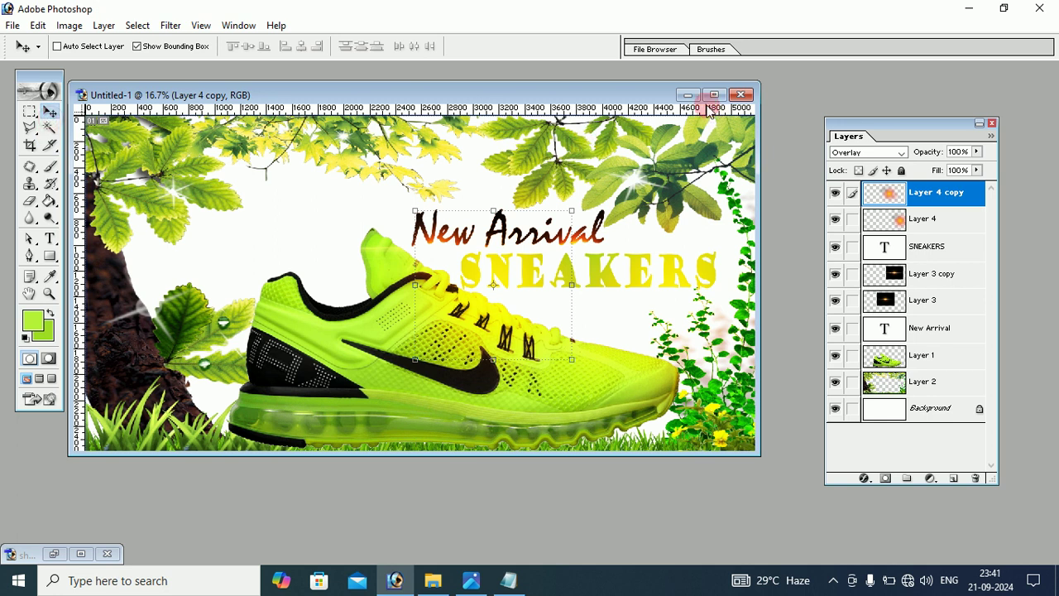
Maximize the banner window and stamp all visible layers into a new top Layer 5.
click(713, 94)
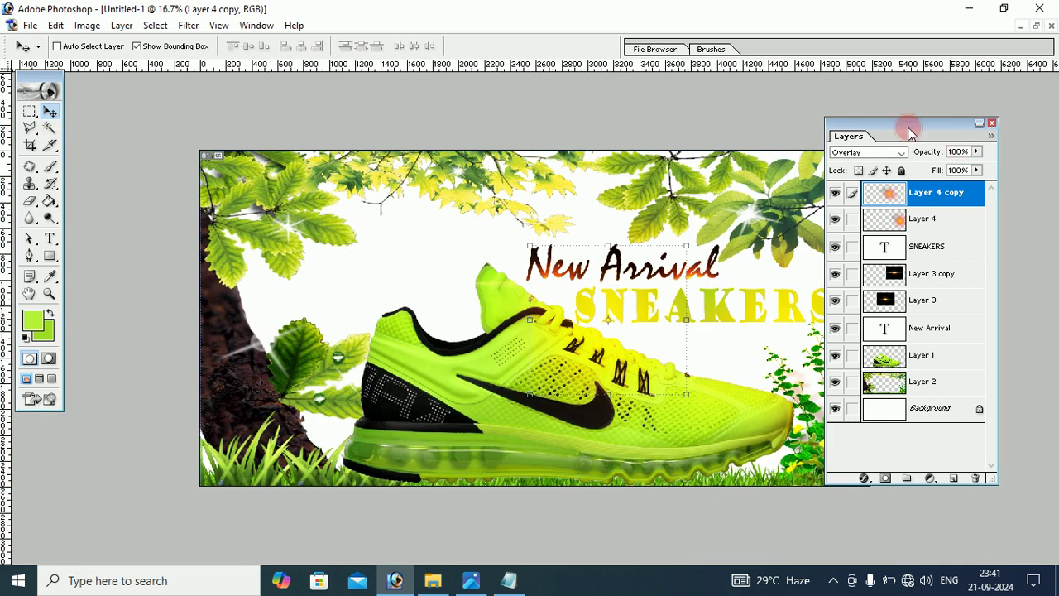
mouse_move(911, 132)
mouse_down()
mouse_move(990, 135)
mouse_move(699, 136)
mouse_up()
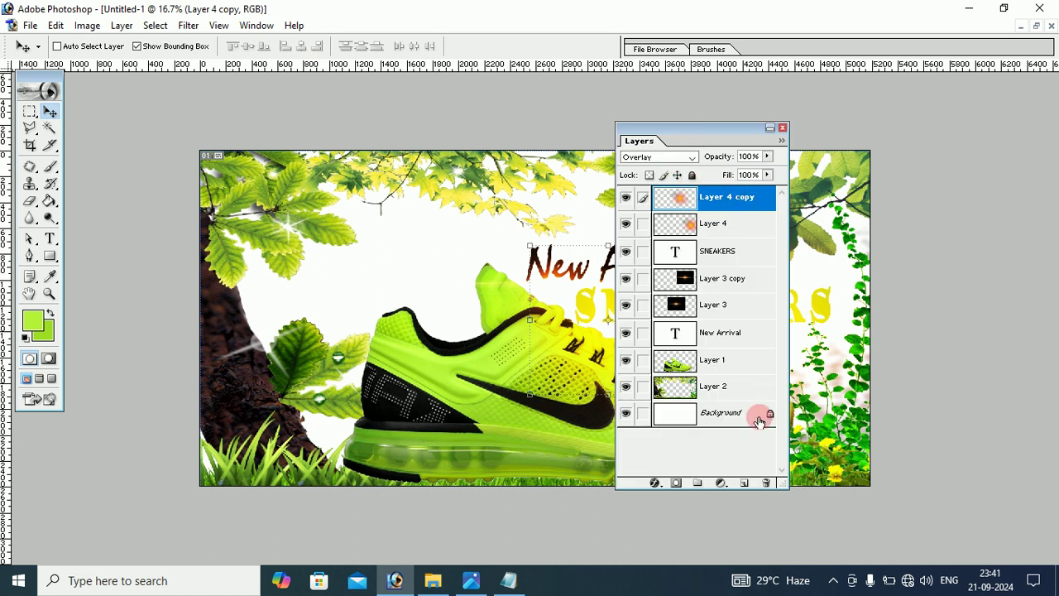
click(738, 483)
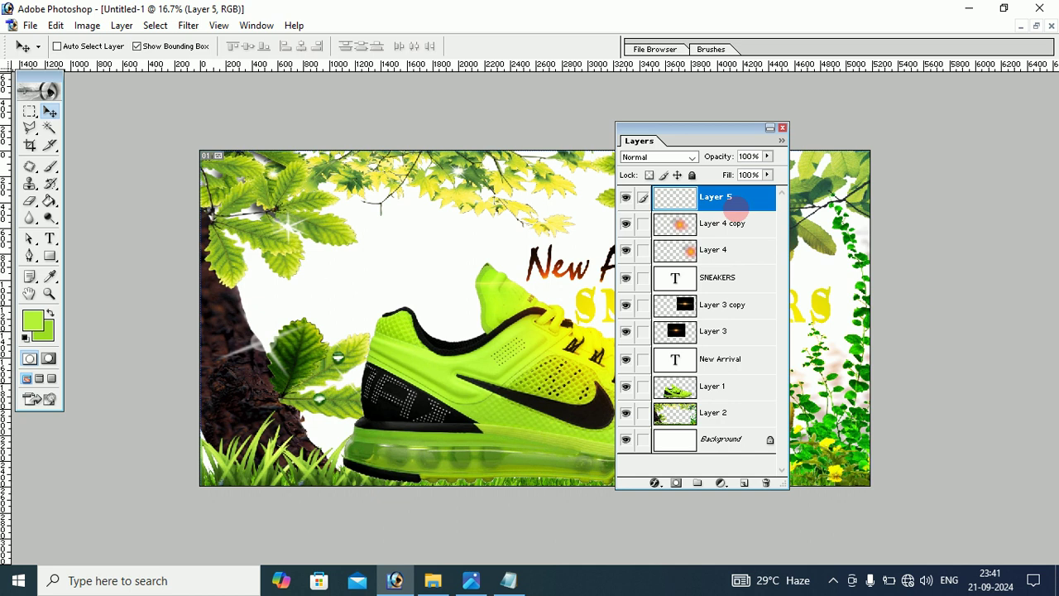
key(ctrl+shift+alt+e)
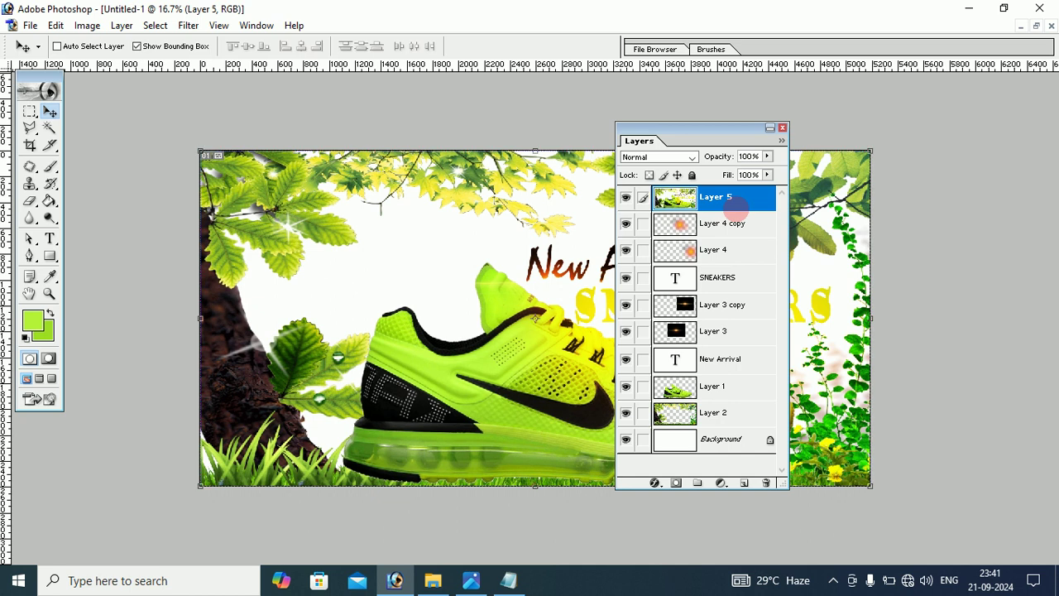
drag(702, 130, 833, 118)
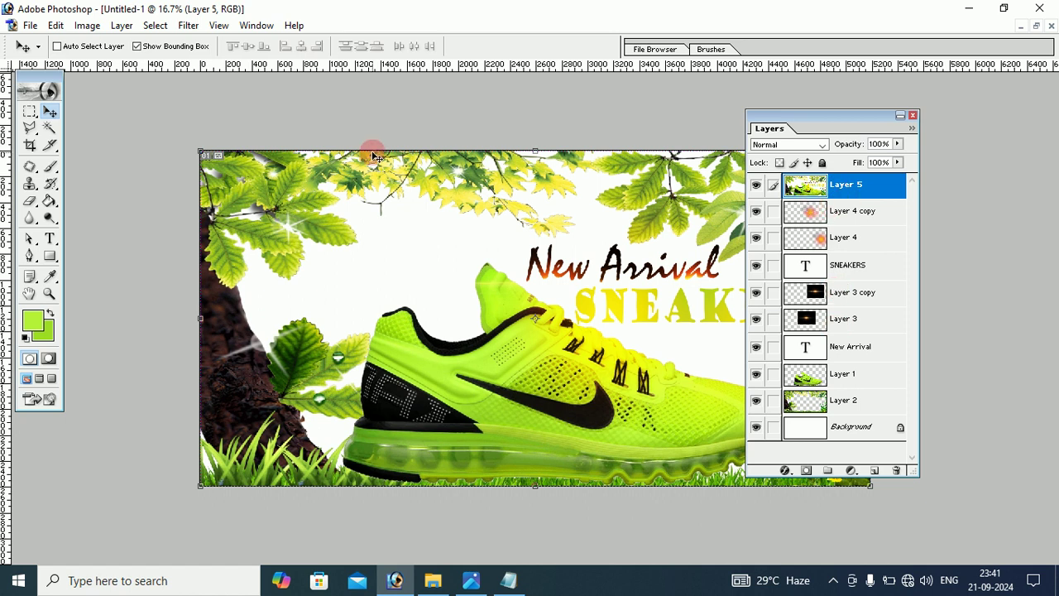
Apply Levels to Layer 5 with input levels 20, 1.23 and 255.
click(86, 26)
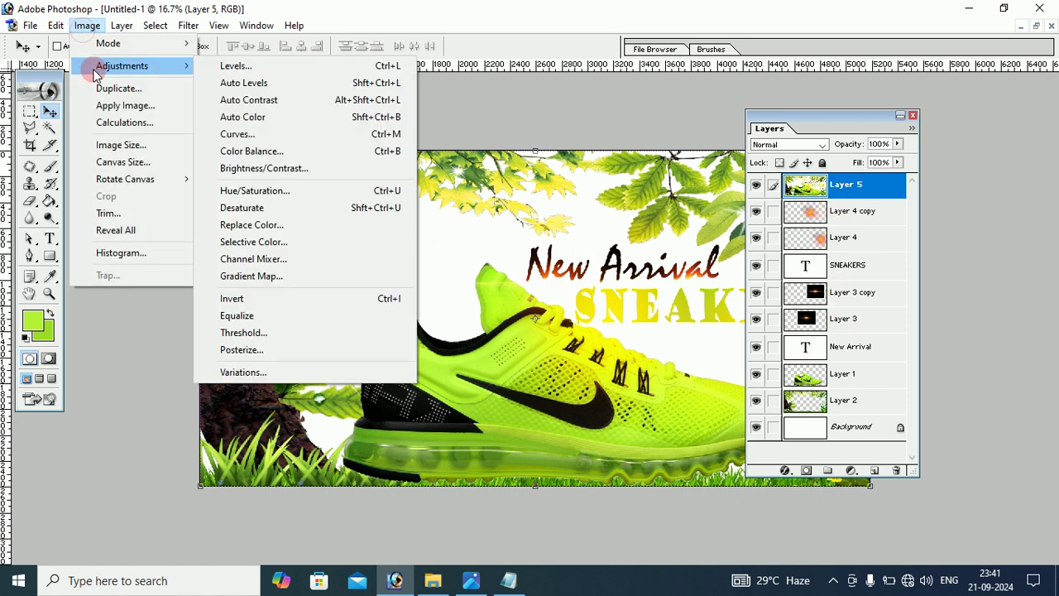
click(231, 64)
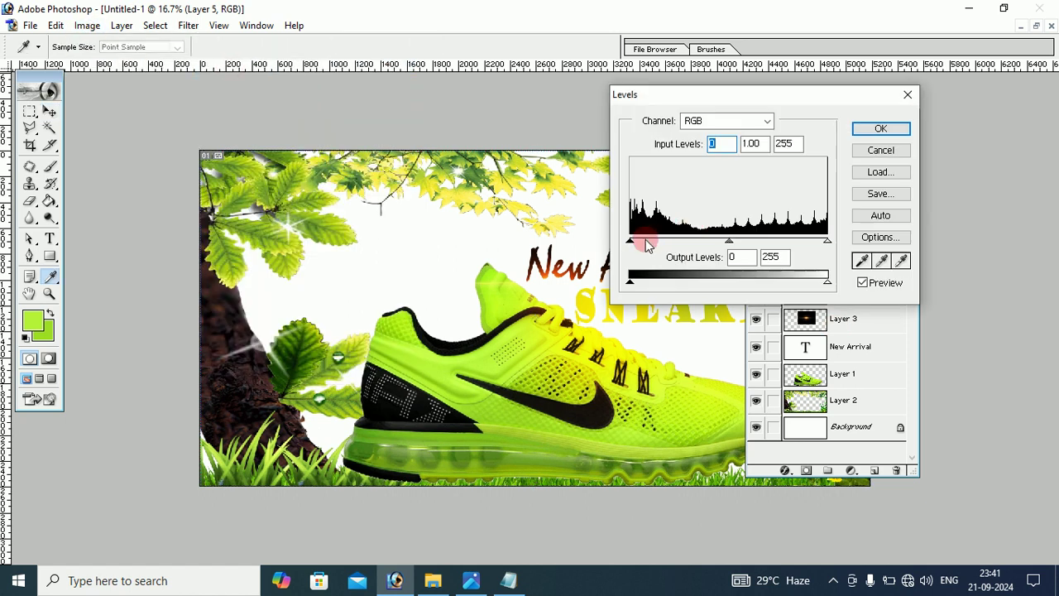
mouse_move(630, 240)
mouse_down()
mouse_move(654, 241)
mouse_move(645, 241)
mouse_up()
mouse_move(736, 241)
mouse_down()
mouse_move(716, 241)
mouse_move(725, 241)
mouse_up()
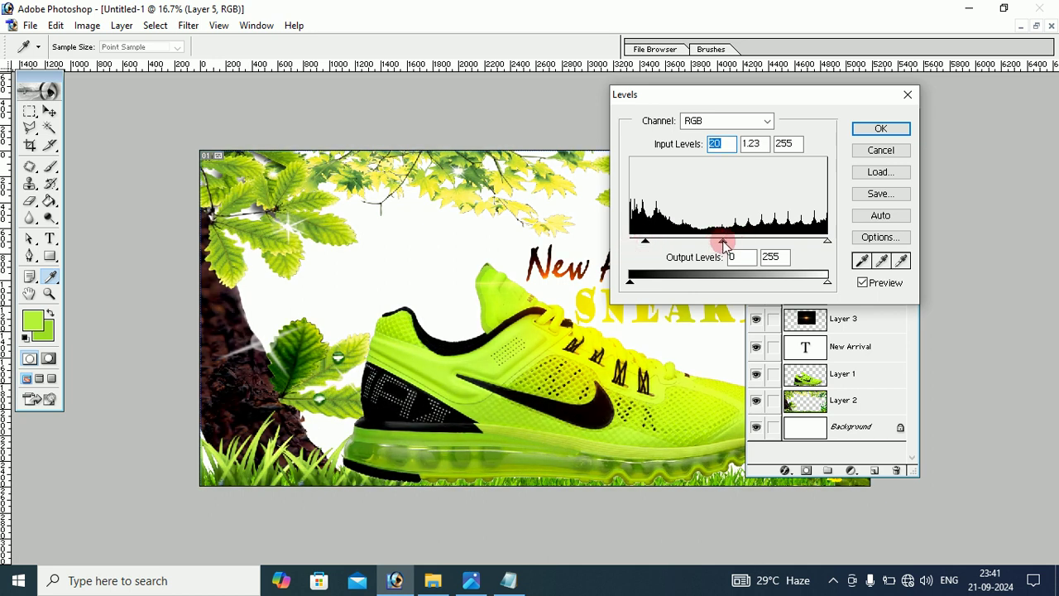
click(869, 130)
key(v)
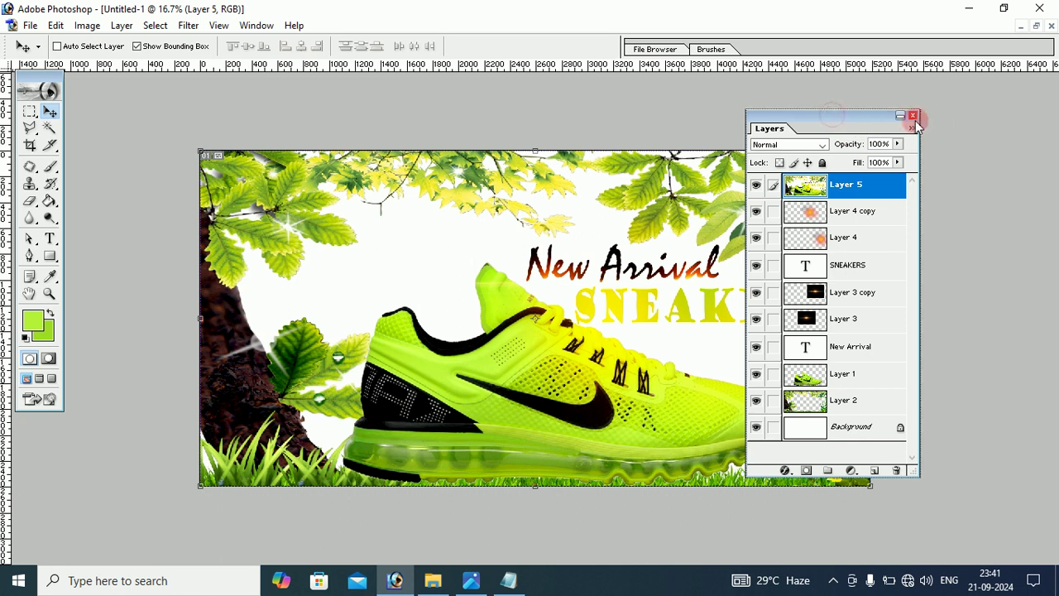
drag(833, 117, 937, 123)
Save the banner as 'Untitled-1 copy.jpg' in the snikkers folder at JPEG Maximum quality 12.
click(860, 193)
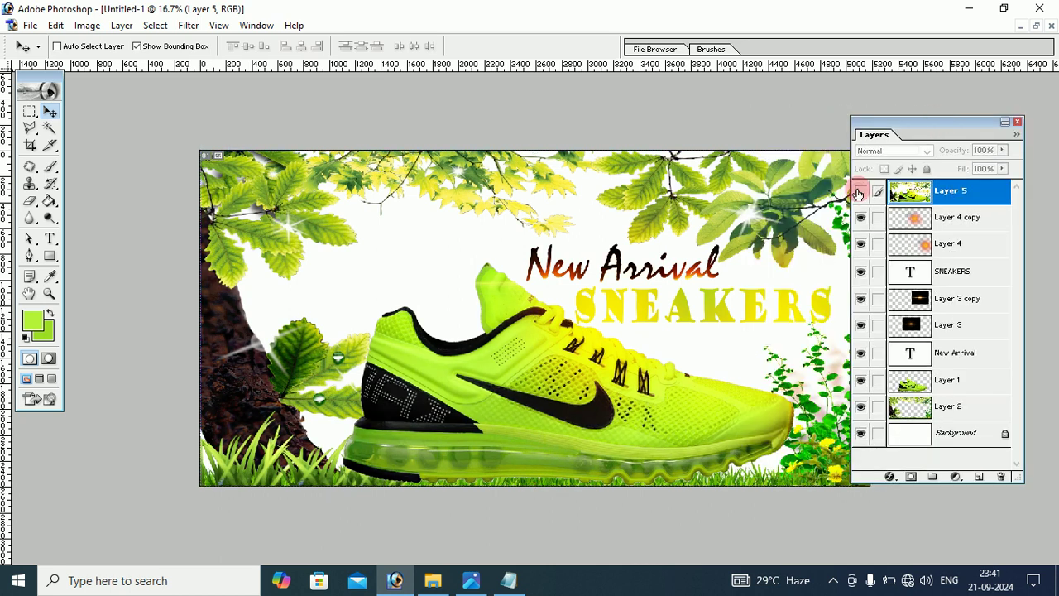
click(860, 192)
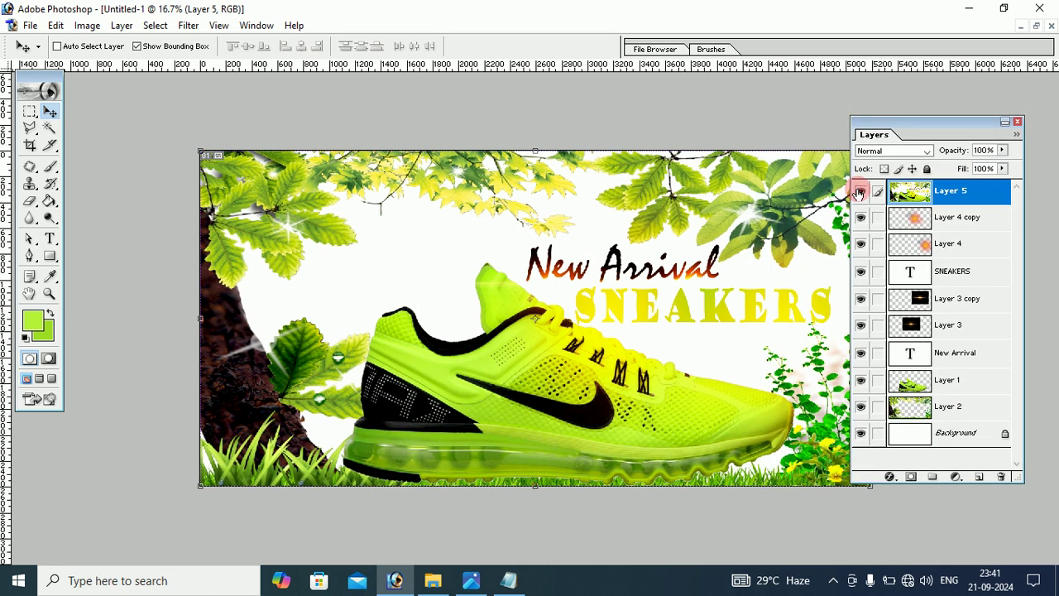
click(30, 25)
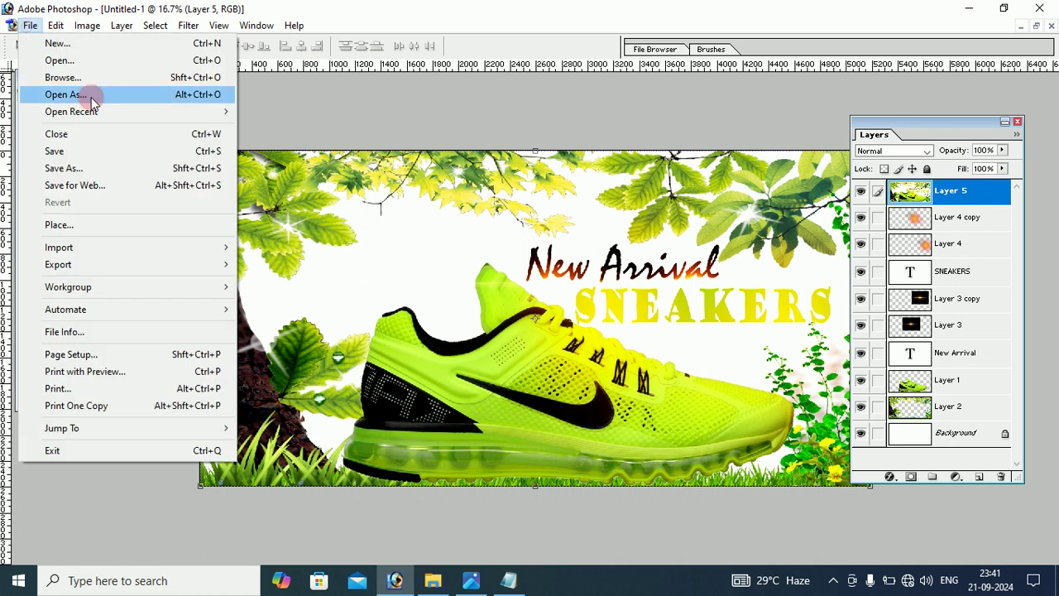
click(73, 168)
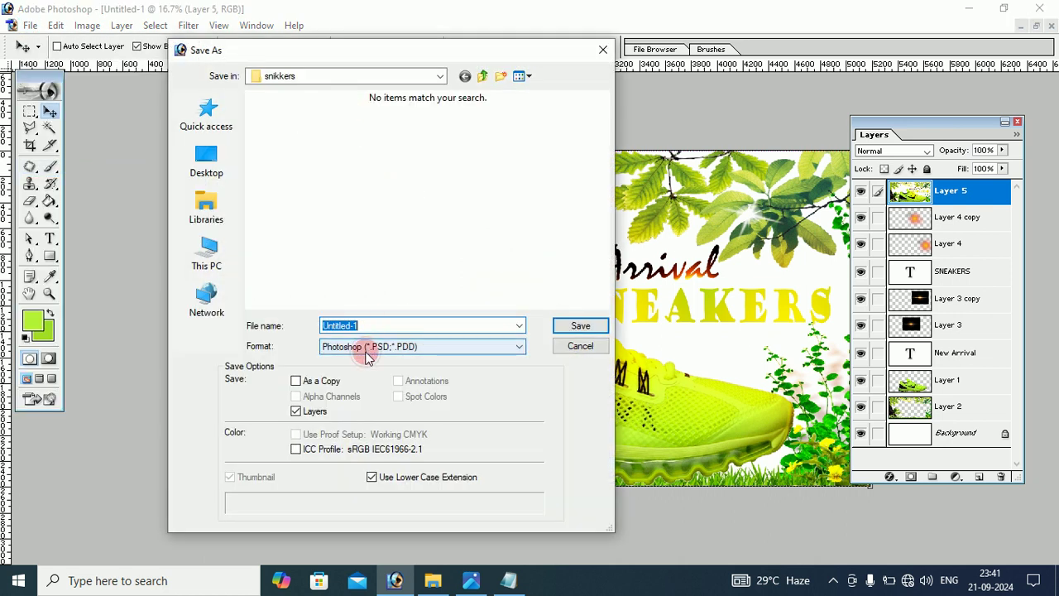
click(367, 351)
click(359, 421)
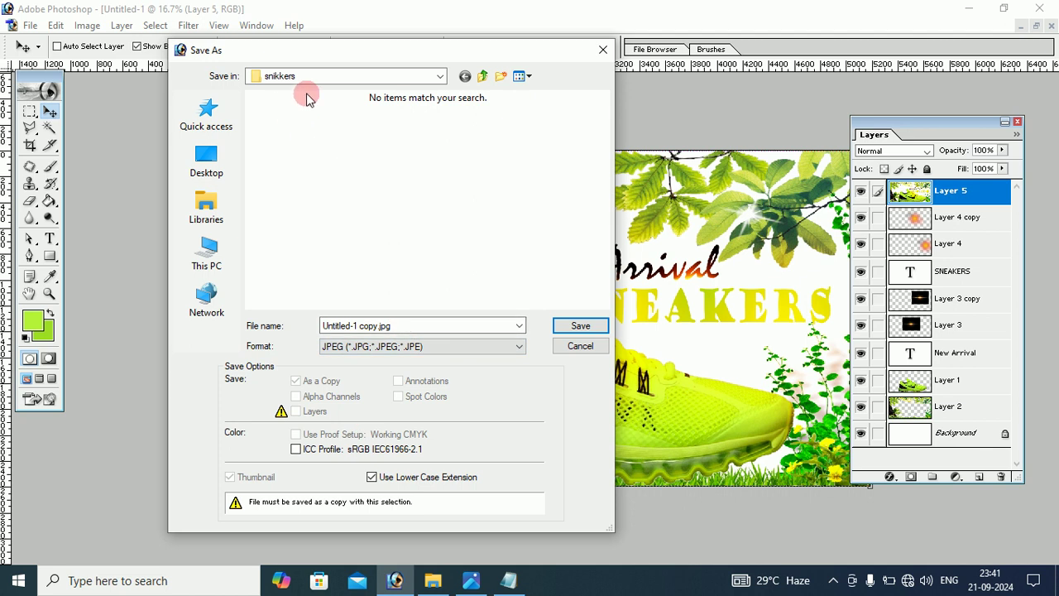
click(576, 329)
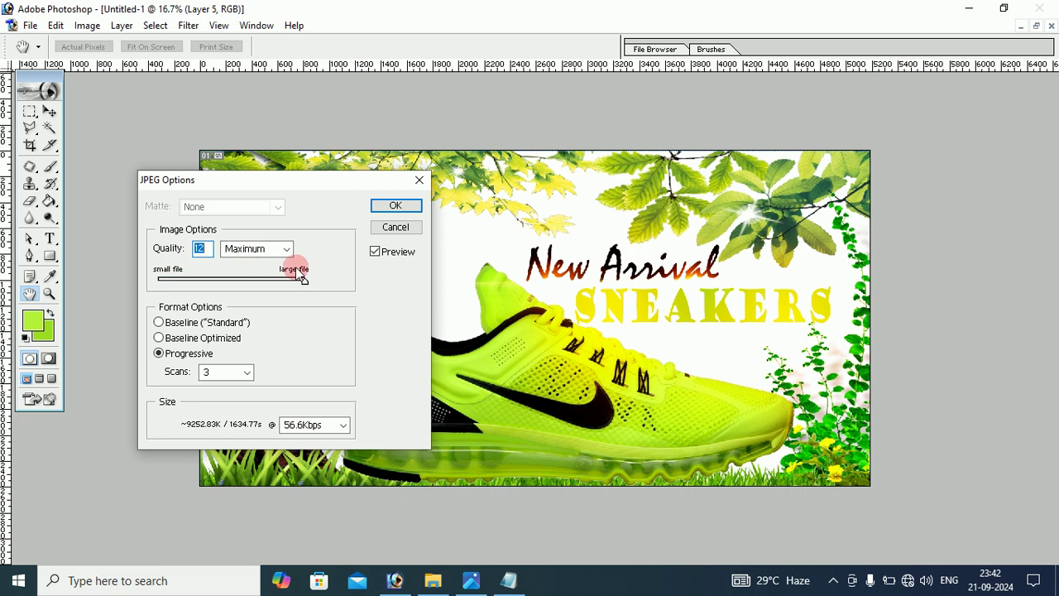
click(391, 207)
key(v)
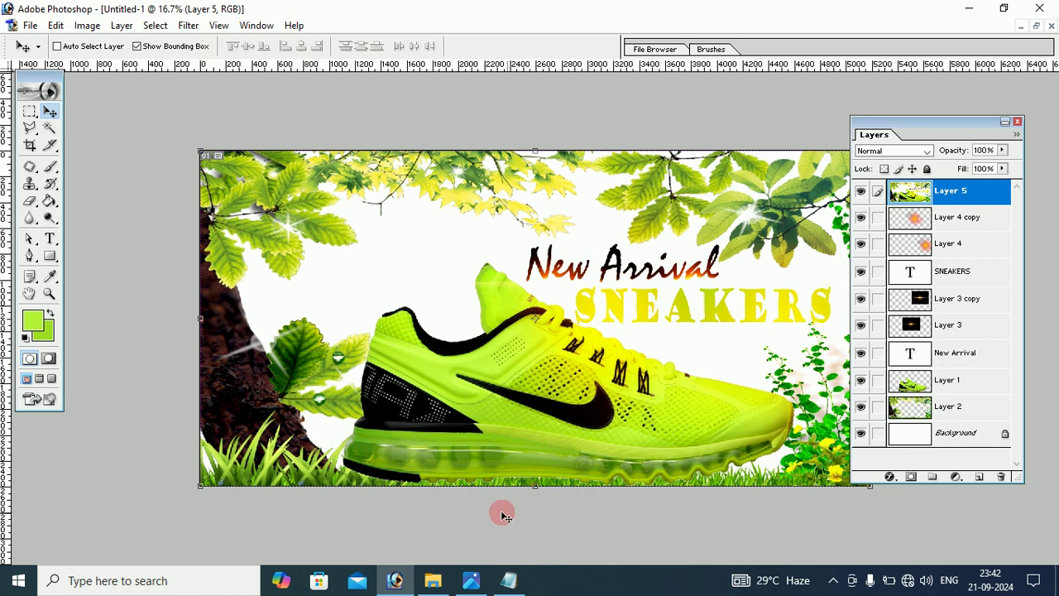
click(480, 583)
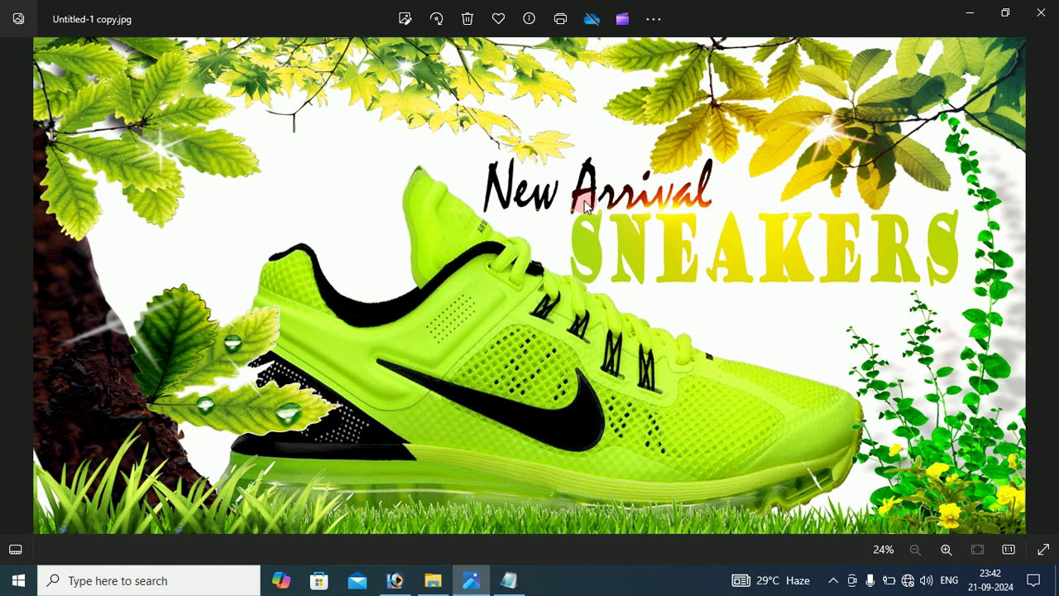
click(971, 19)
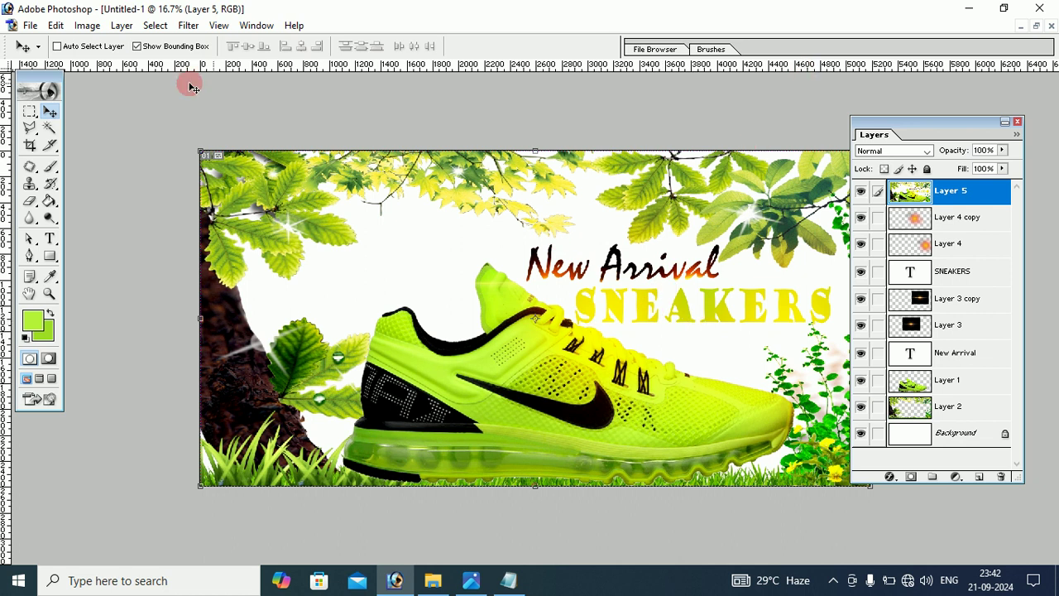
Open Untitled-1 copy.jpg from the 'for upload' > 'snikkers' folder in Photos.
click(969, 8)
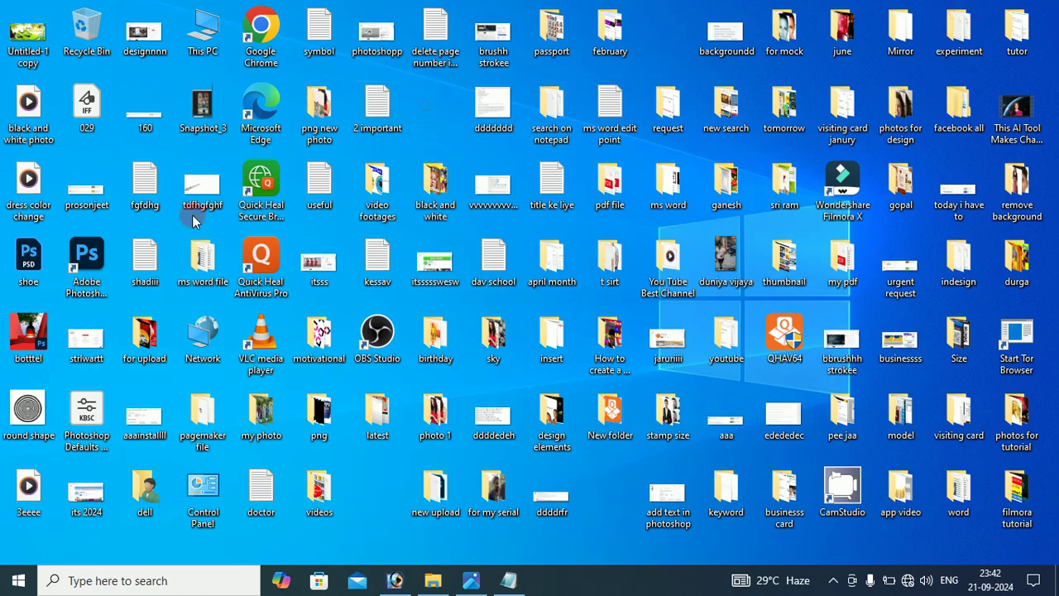
double_click(140, 335)
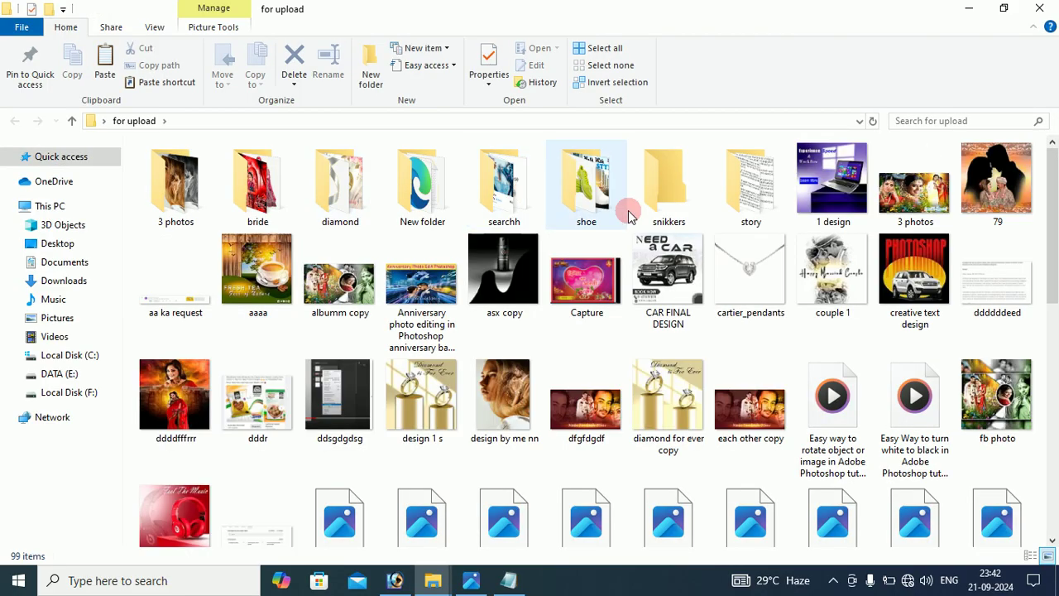
double_click(657, 199)
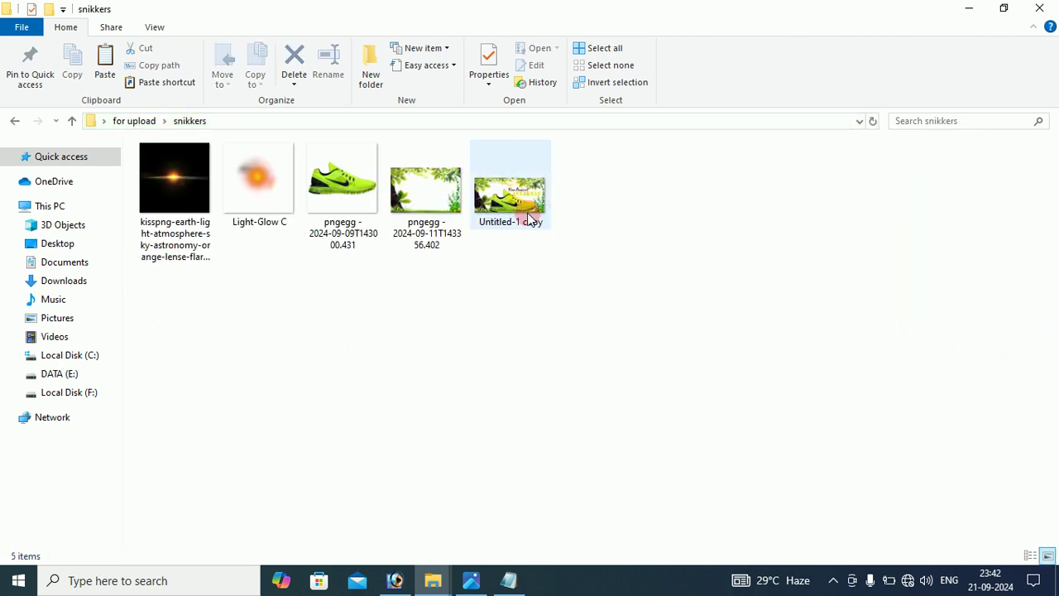
click(499, 192)
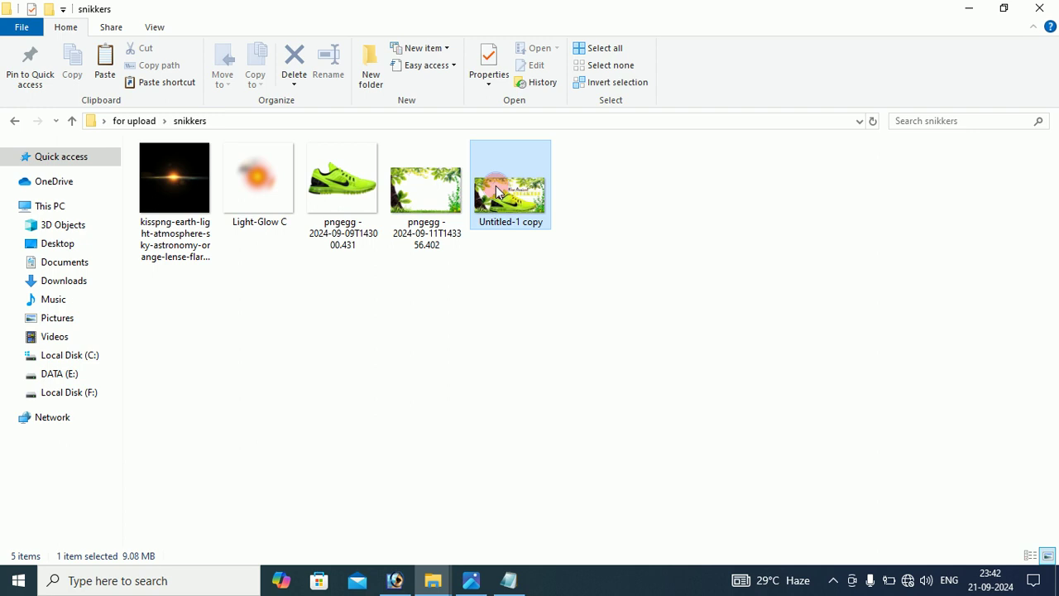
right_click(499, 192)
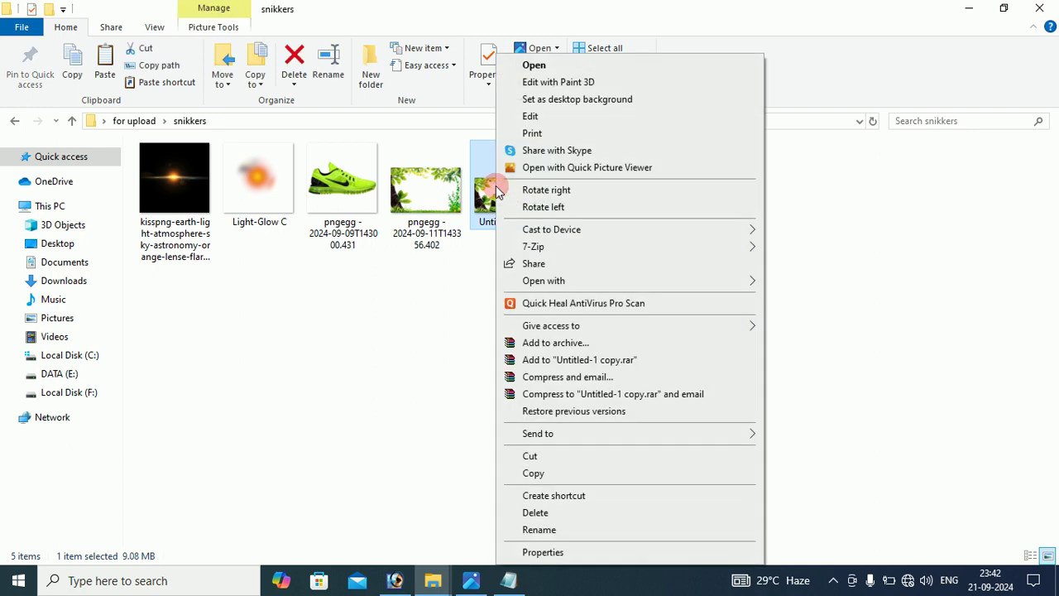
click(553, 66)
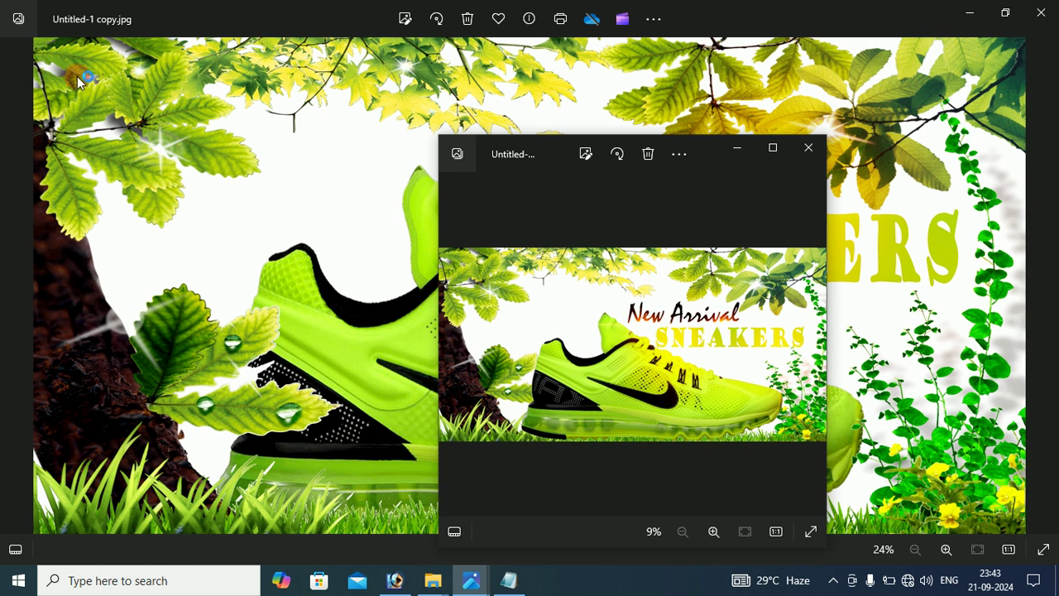
Maximize the Photos window showing the finished banner, then reveal the taskbar's hidden icons.
click(775, 149)
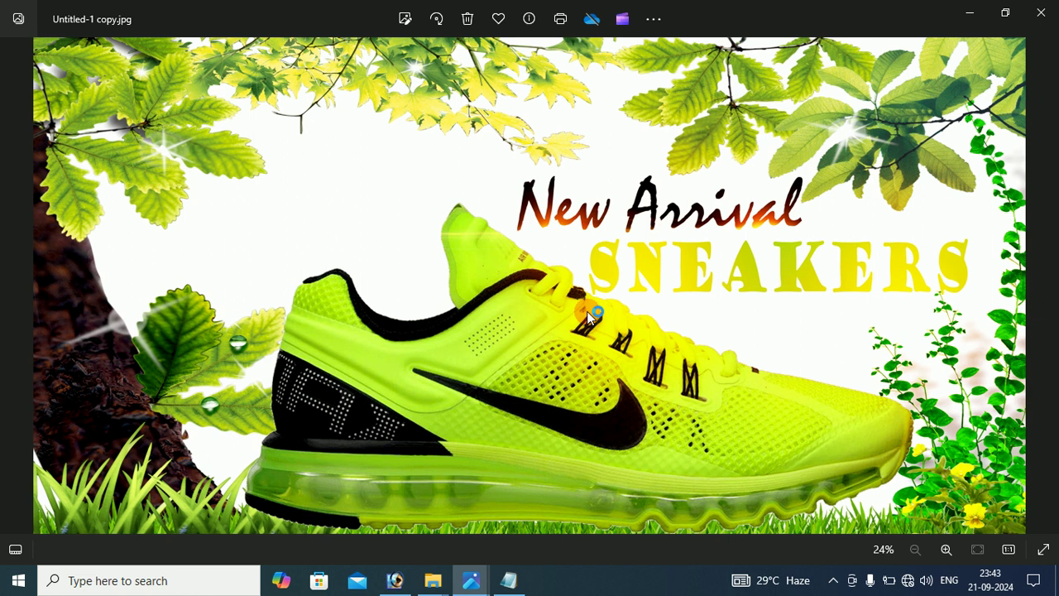
click(834, 580)
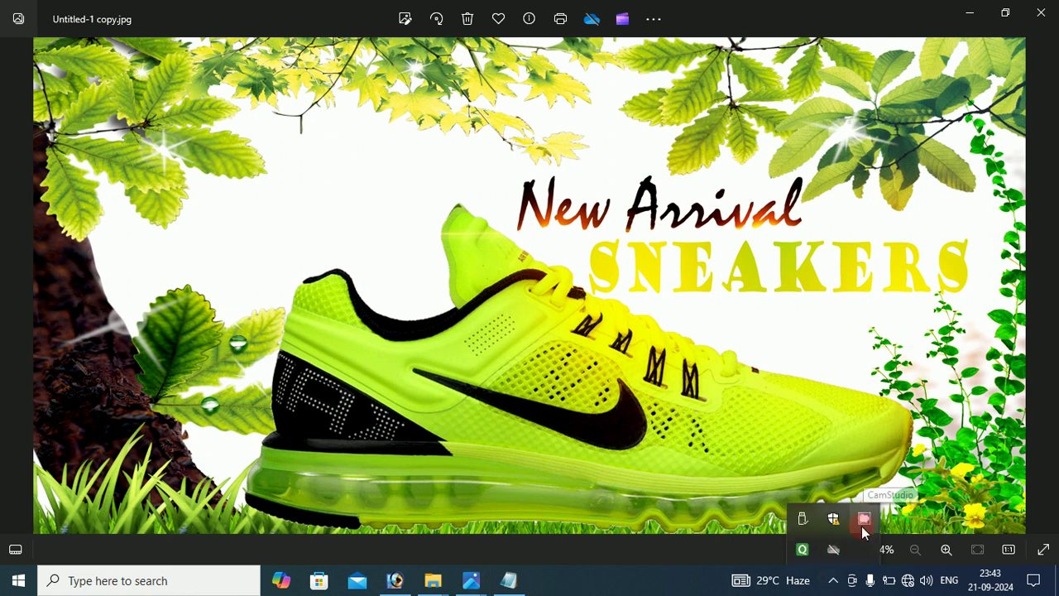